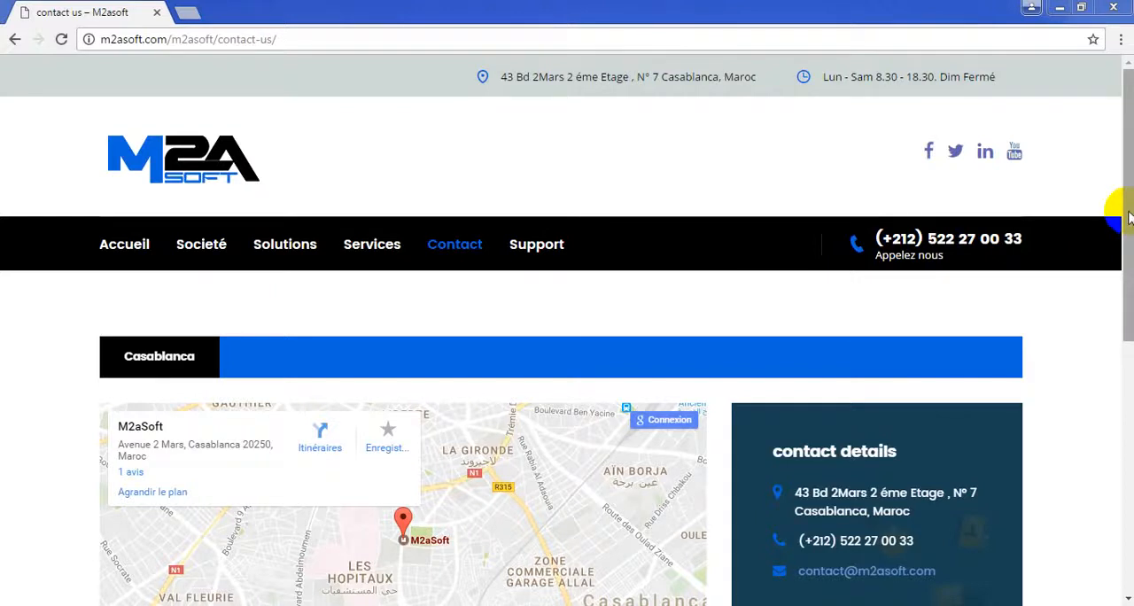
Leave the M2ASOFT contact page and launch Simpl-IS from the desktop
drag(1128, 218, 1127, 239)
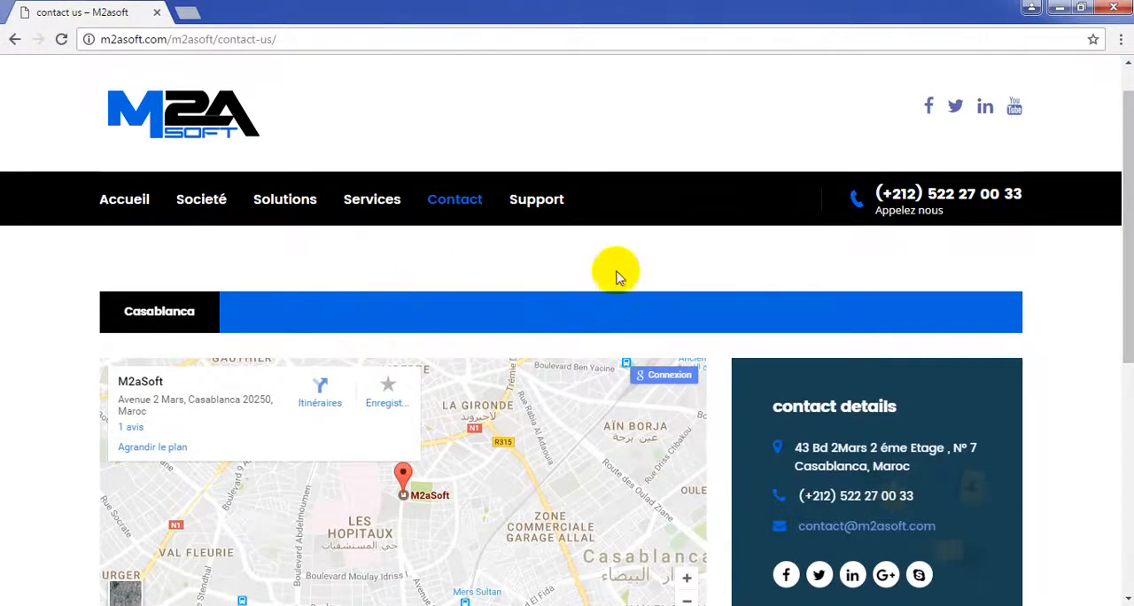
click(1062, 7)
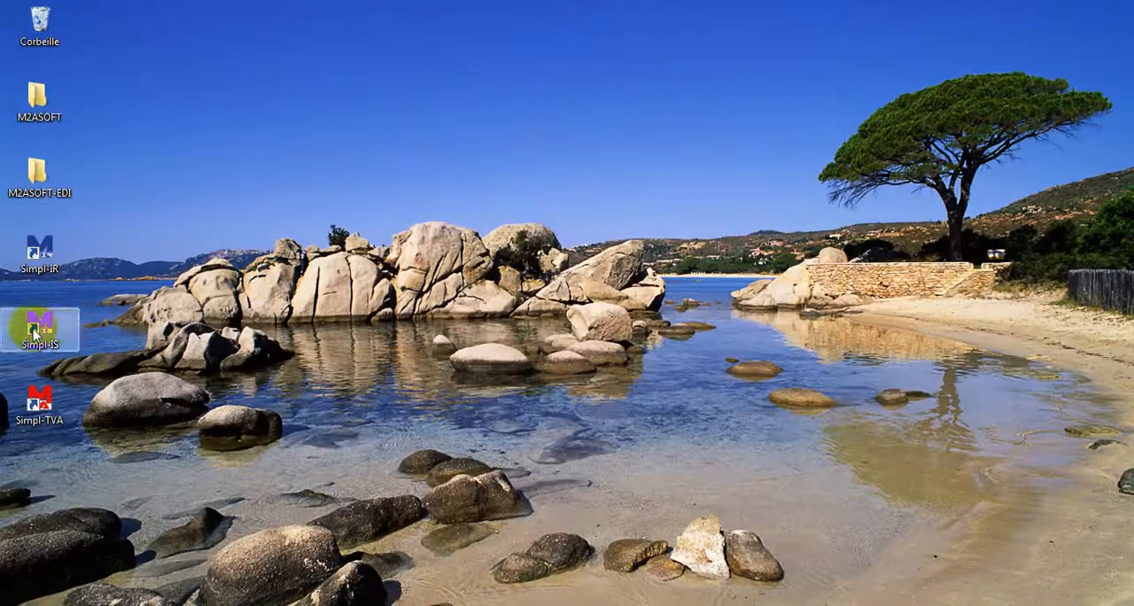
double_click(36, 333)
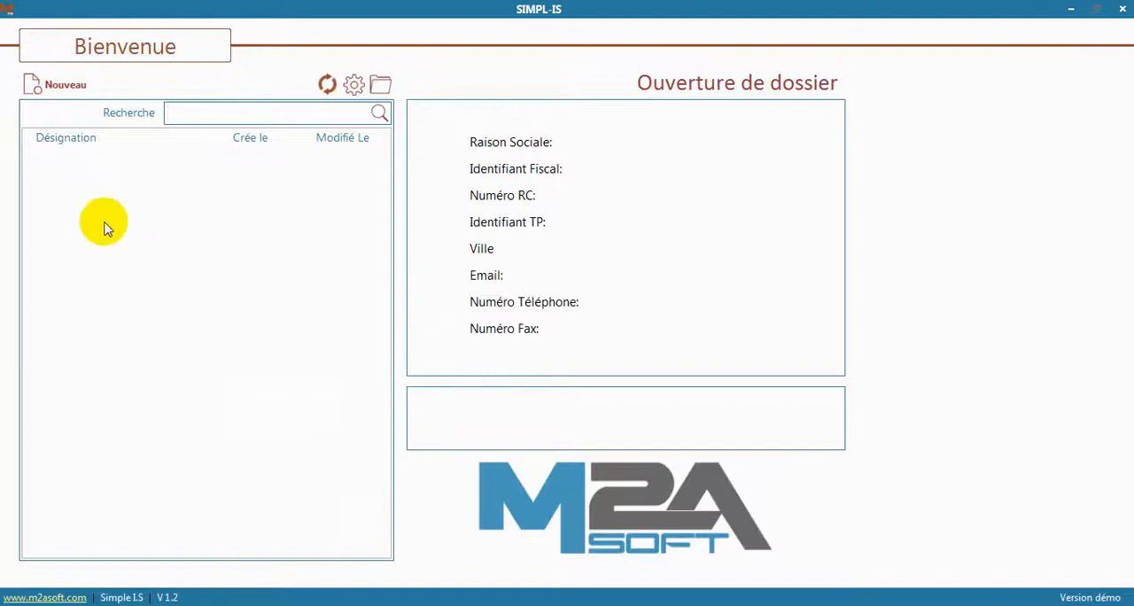
Create and save a company file named M2ASOFT with its tax identifier, the city CASABLANCA and a file password
click(49, 89)
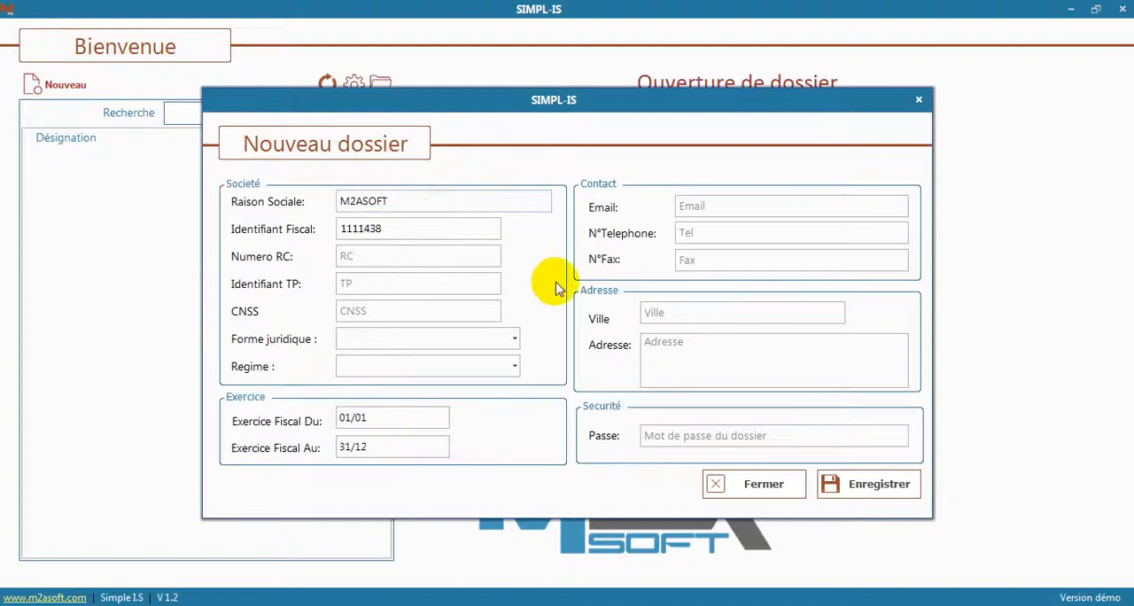
click(746, 317)
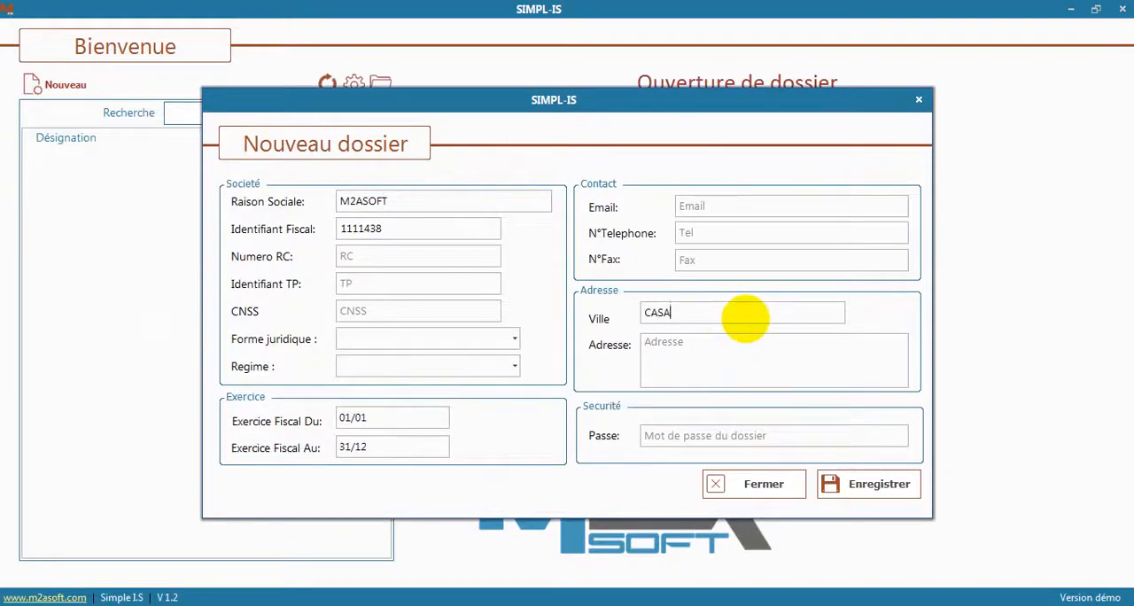
text(CASABLANCA)
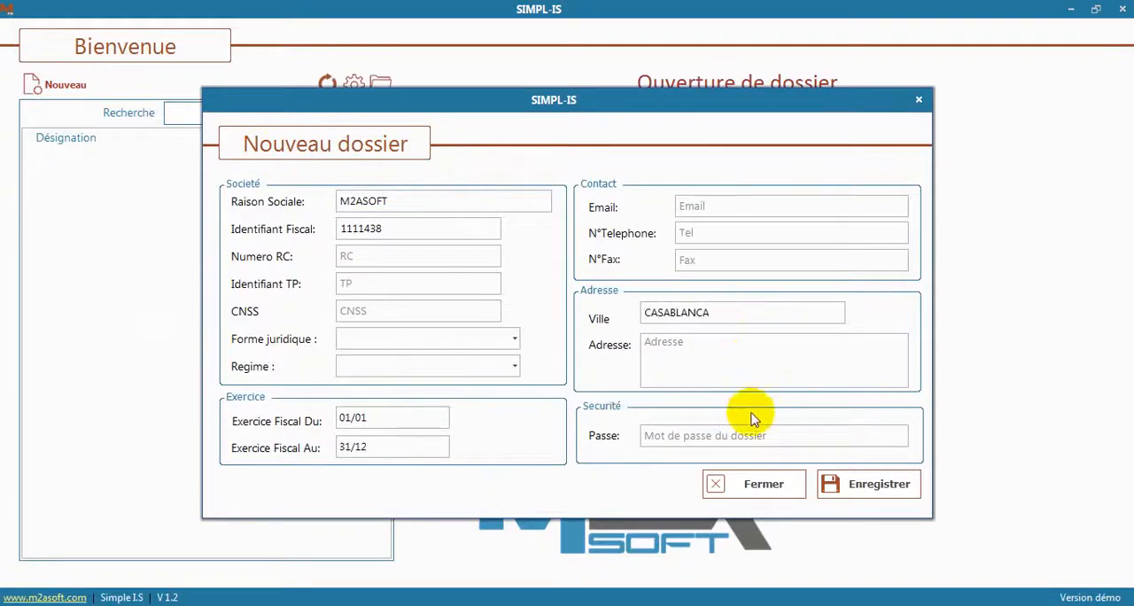
click(762, 435)
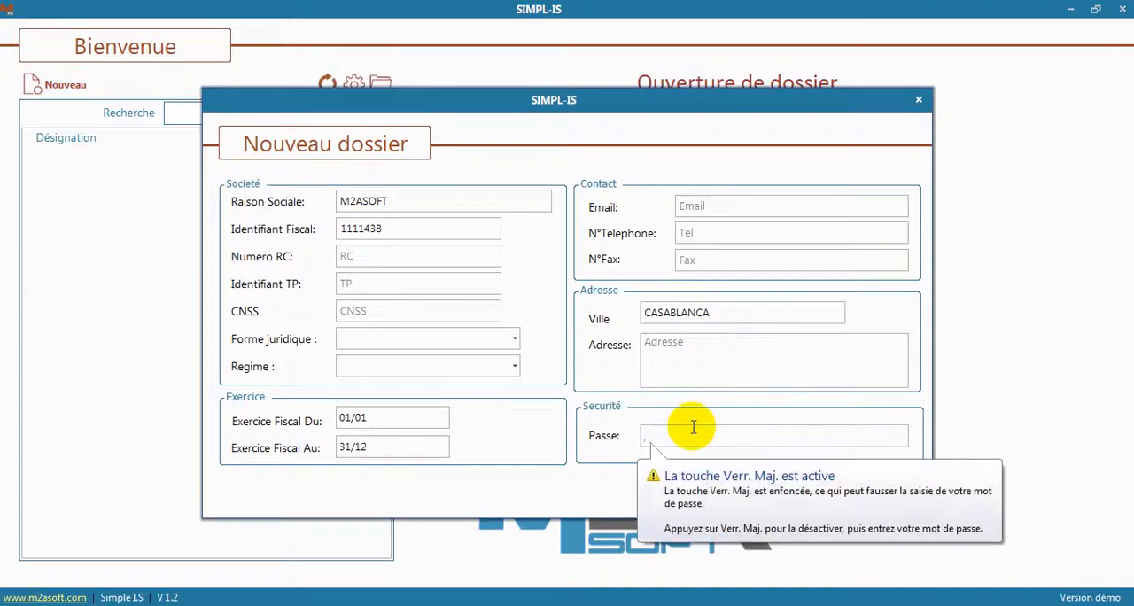
text(X)
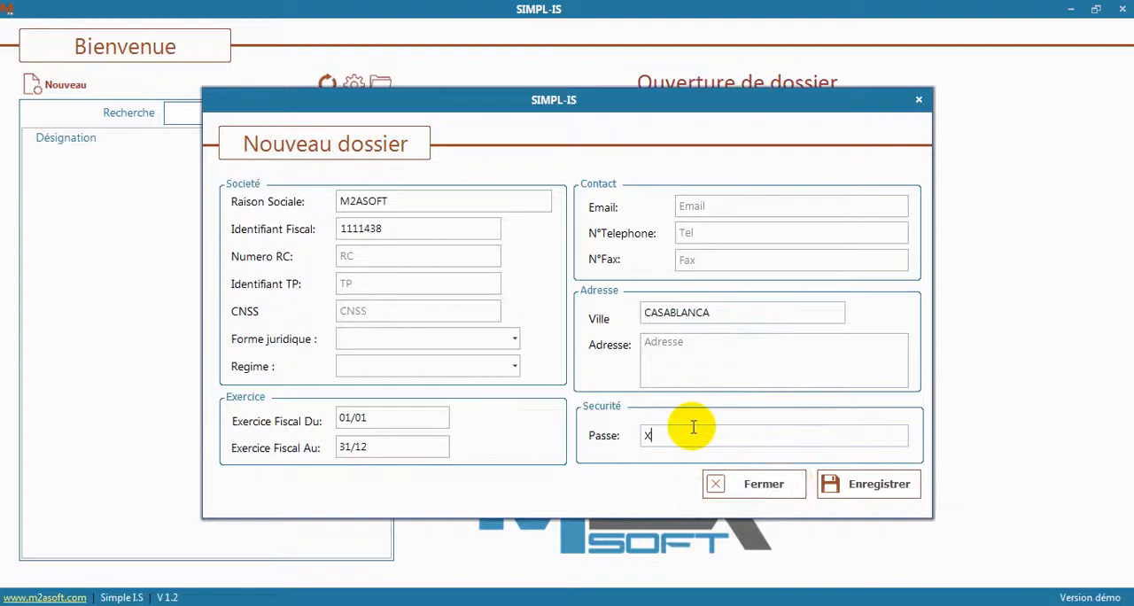
click(871, 490)
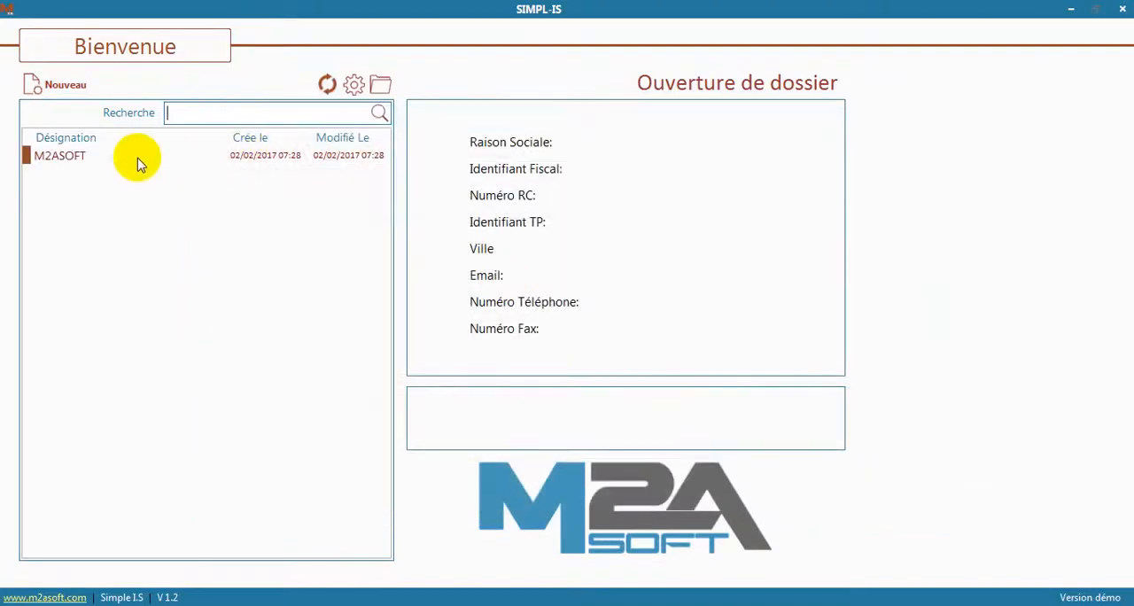
Open the M2ASOFT company file by entering its password
click(75, 160)
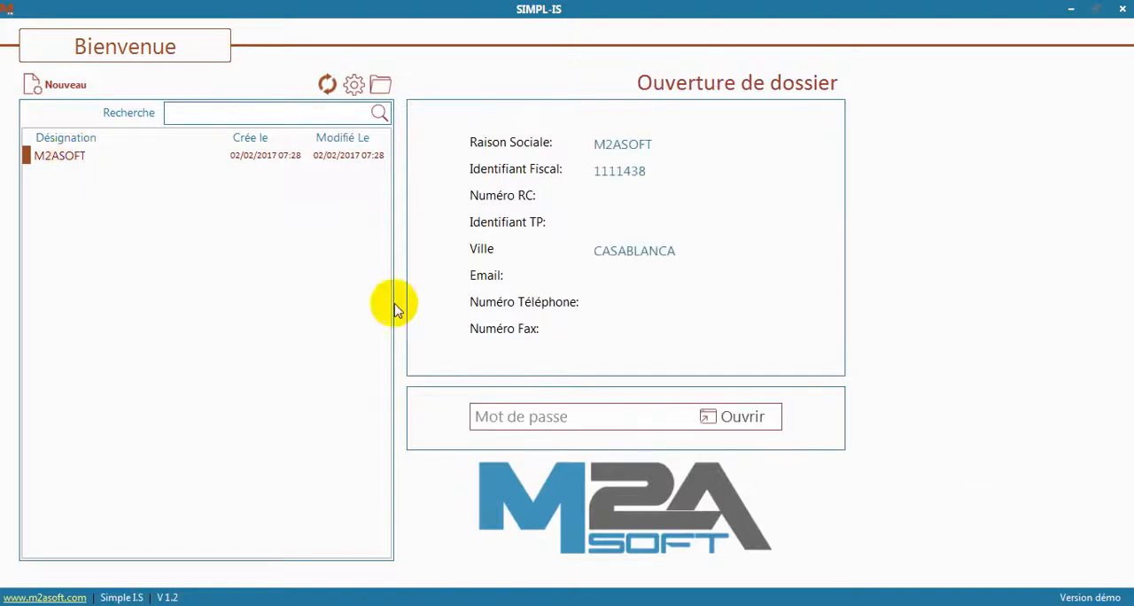
click(561, 410)
text(X)
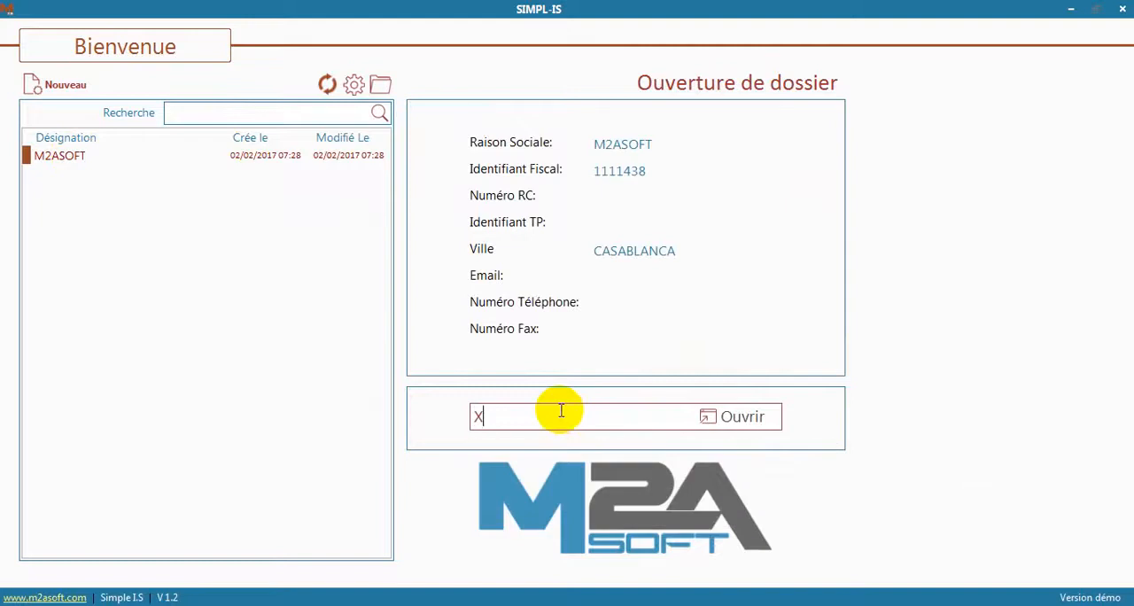
key(Return)
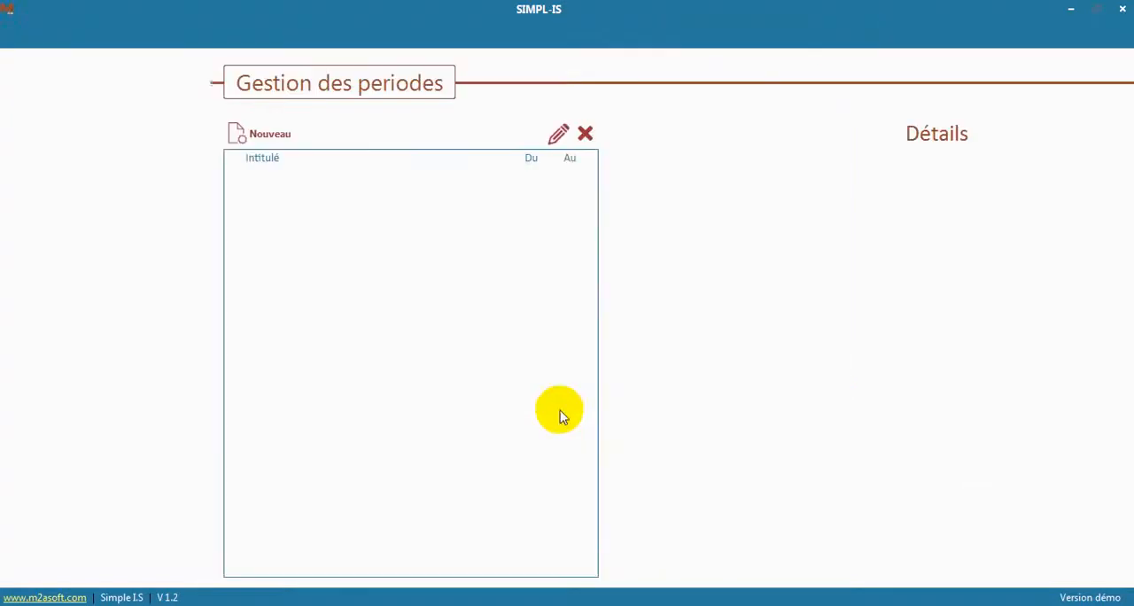
Create the period 2017 running from 01/01/2017 to 31/12/2017, and open it
click(279, 145)
click(815, 205)
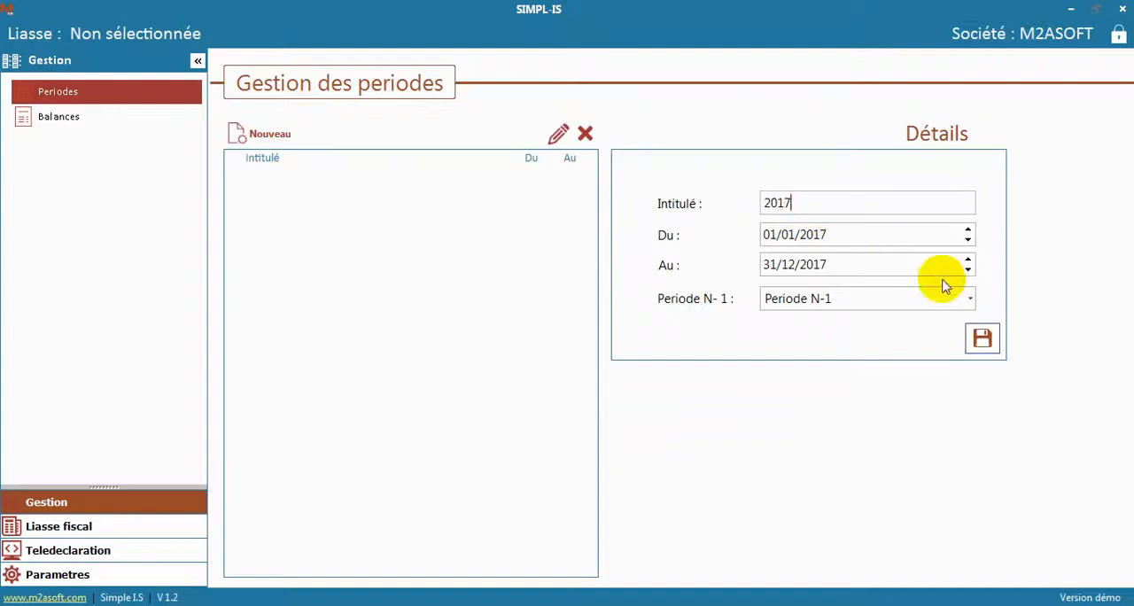
click(983, 341)
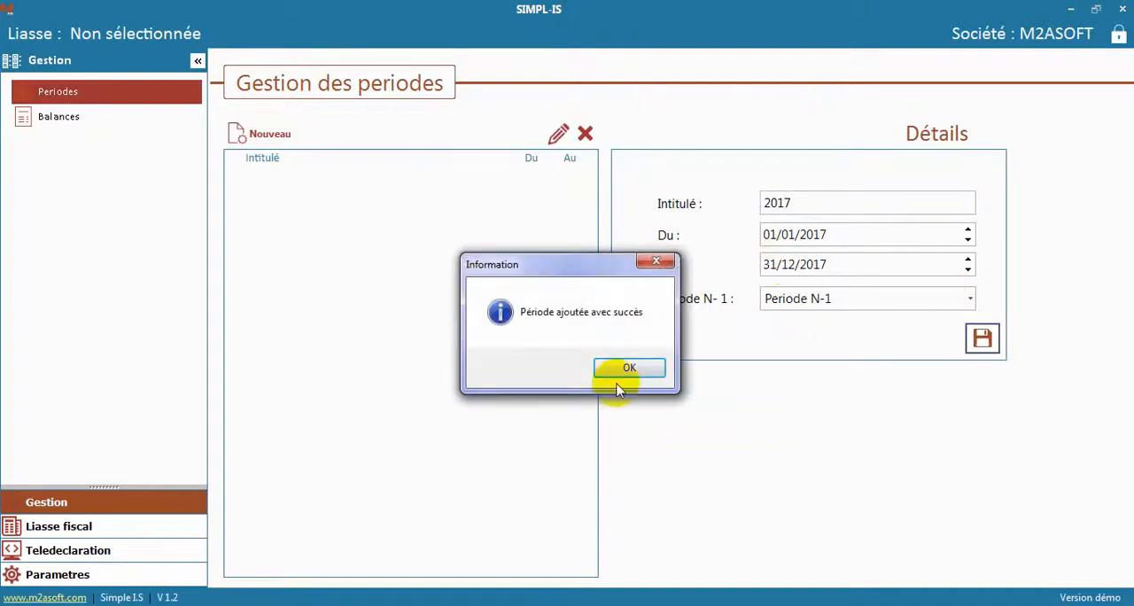
click(627, 370)
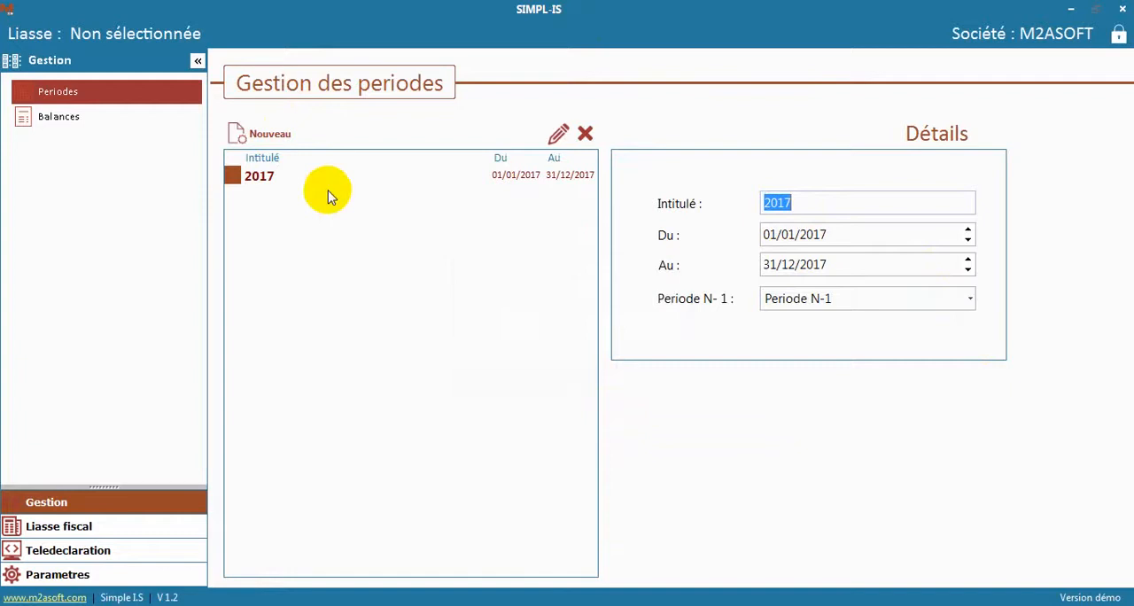
click(265, 178)
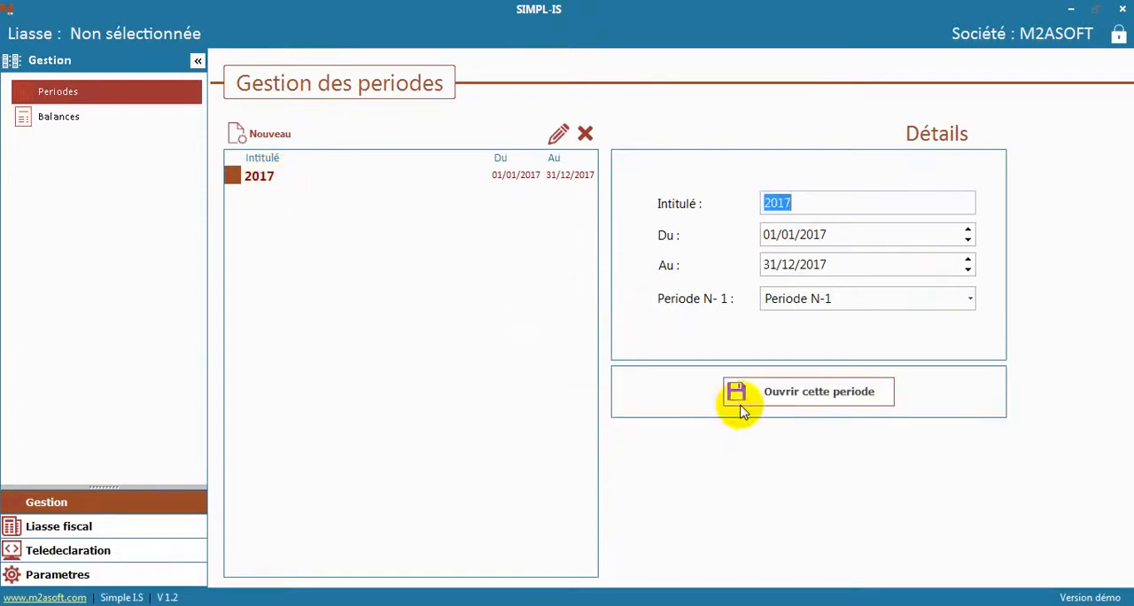
click(806, 397)
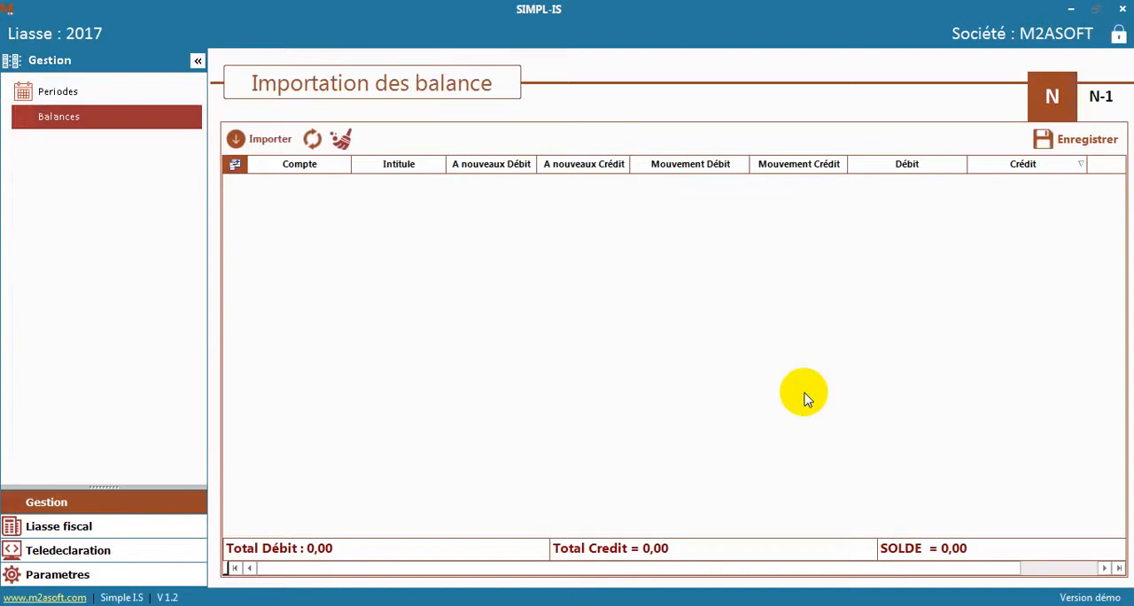
Load sheet Feuil1 of the Excel file Balance2014 into the import for the N-1 balance
click(1103, 99)
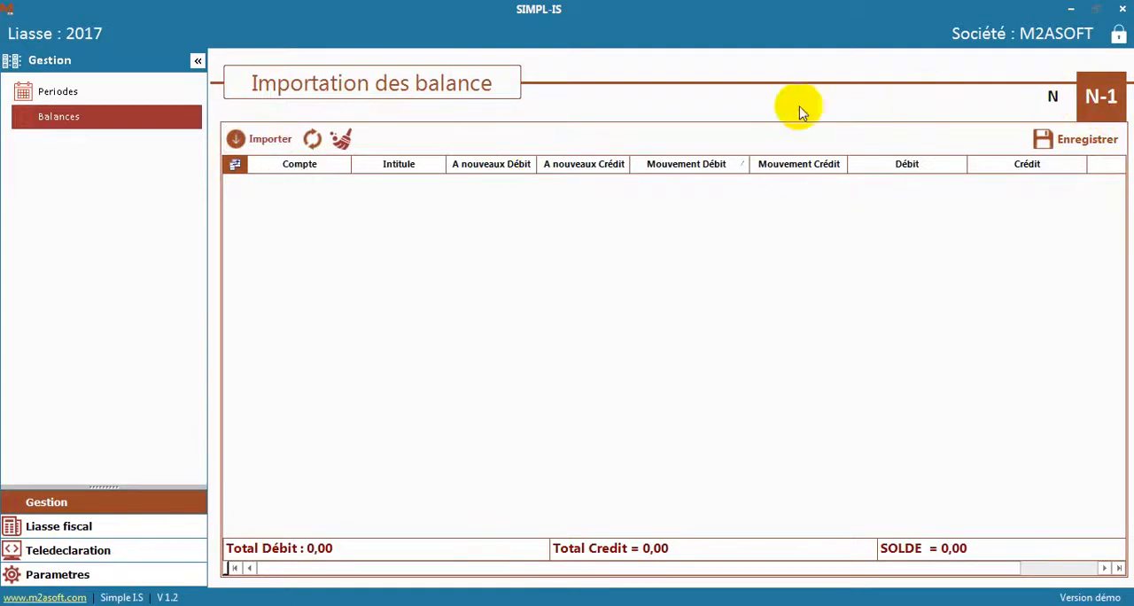
click(274, 144)
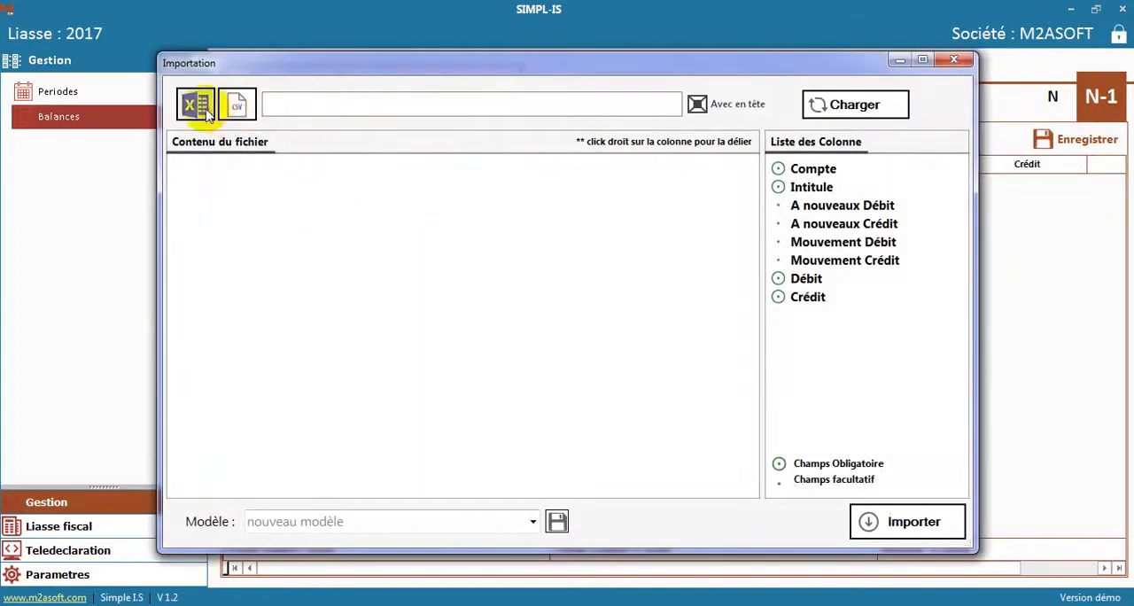
click(200, 107)
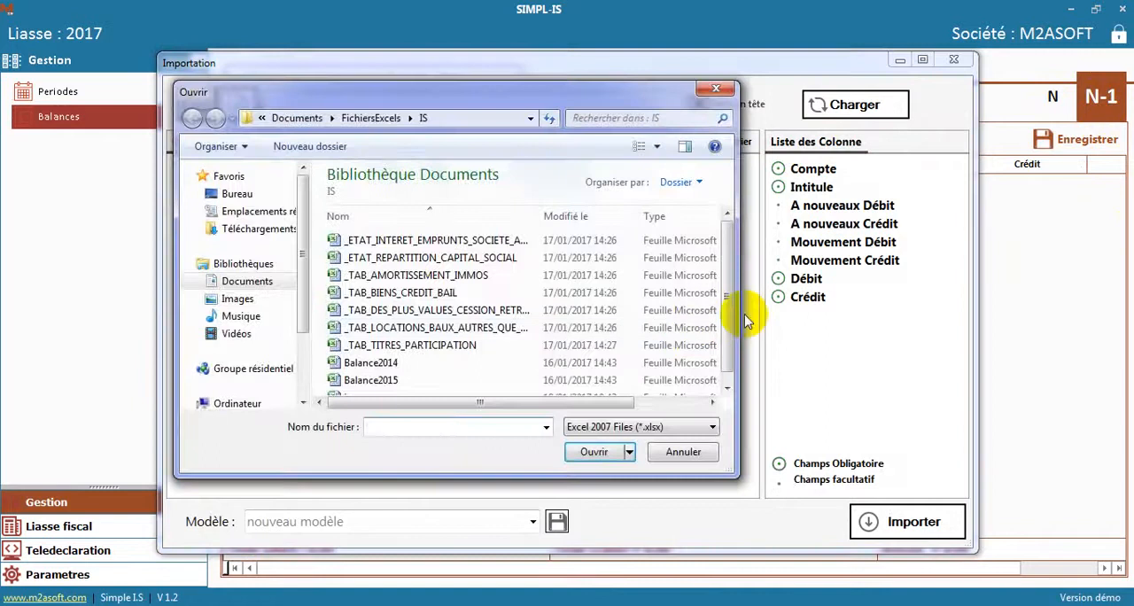
scroll(726, 324, down, 1)
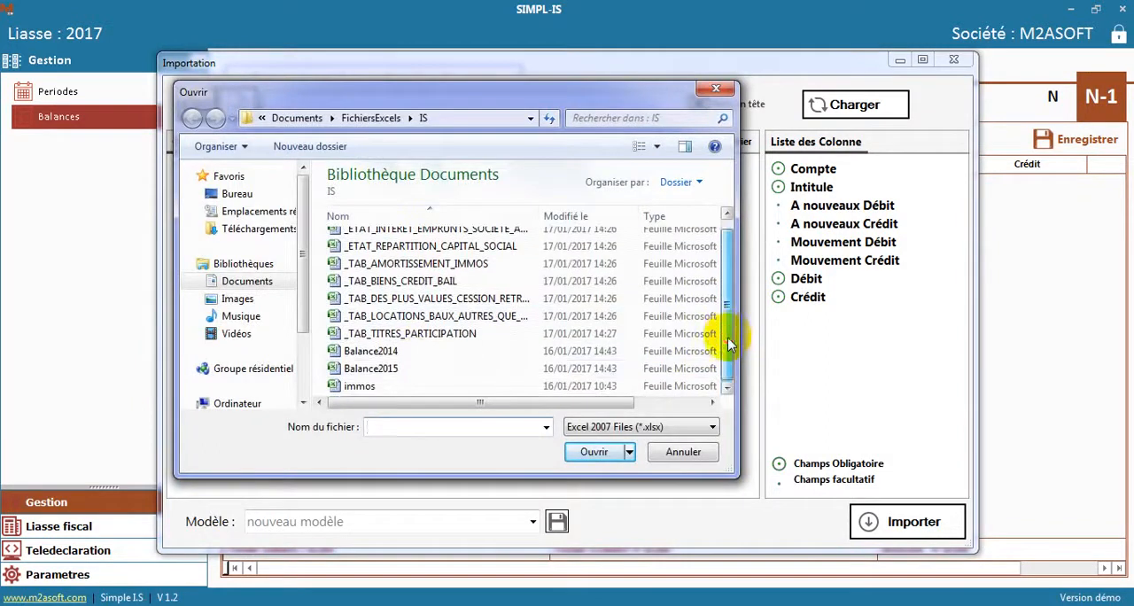
double_click(420, 353)
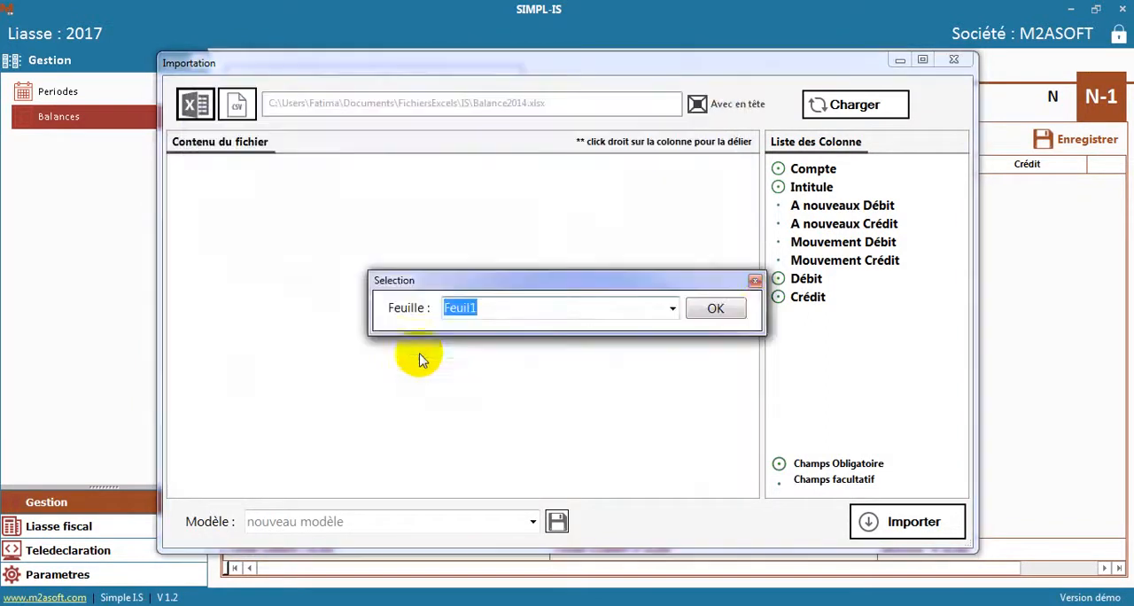
click(719, 312)
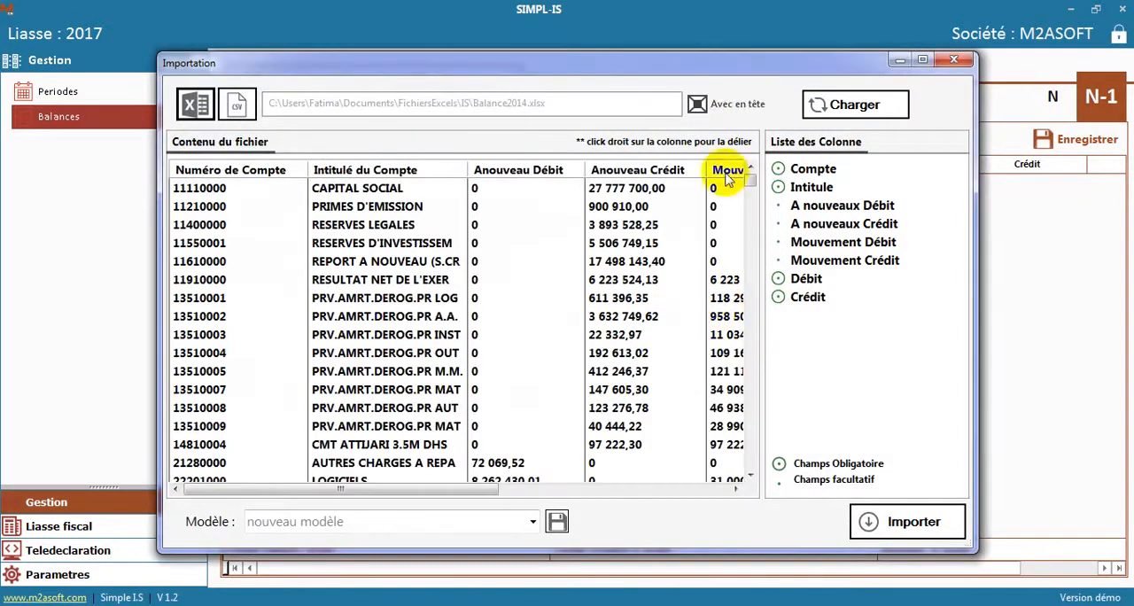
Map the file's columns to Compte, Intitule, A nouveaux Débit and Crédit, Mouvement Débit and Crédit, Débit and Crédit
click(921, 60)
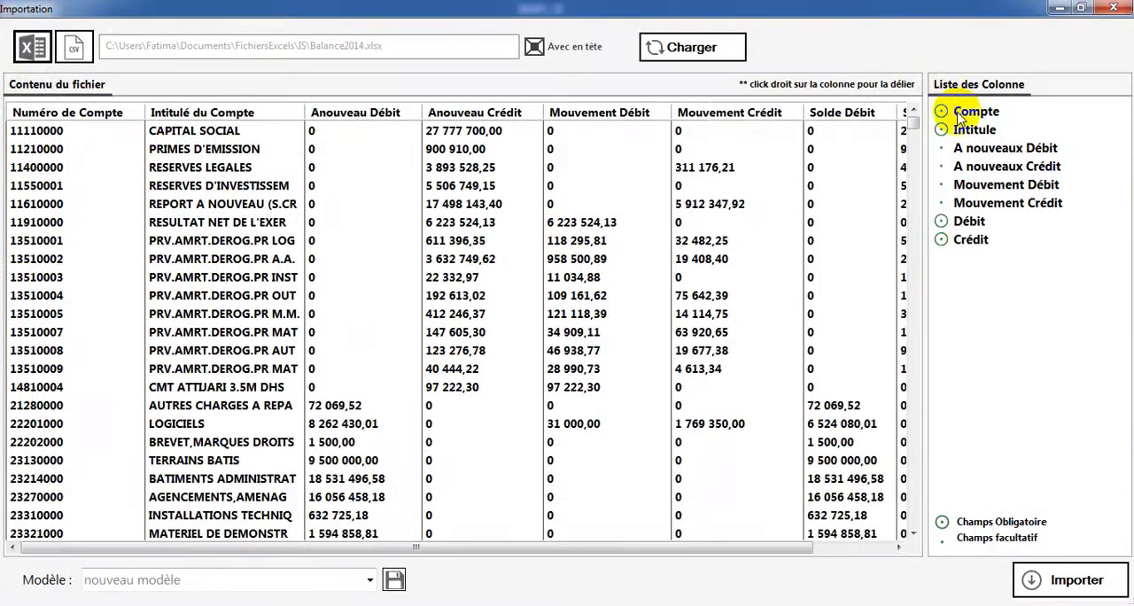
drag(946, 111, 35, 150)
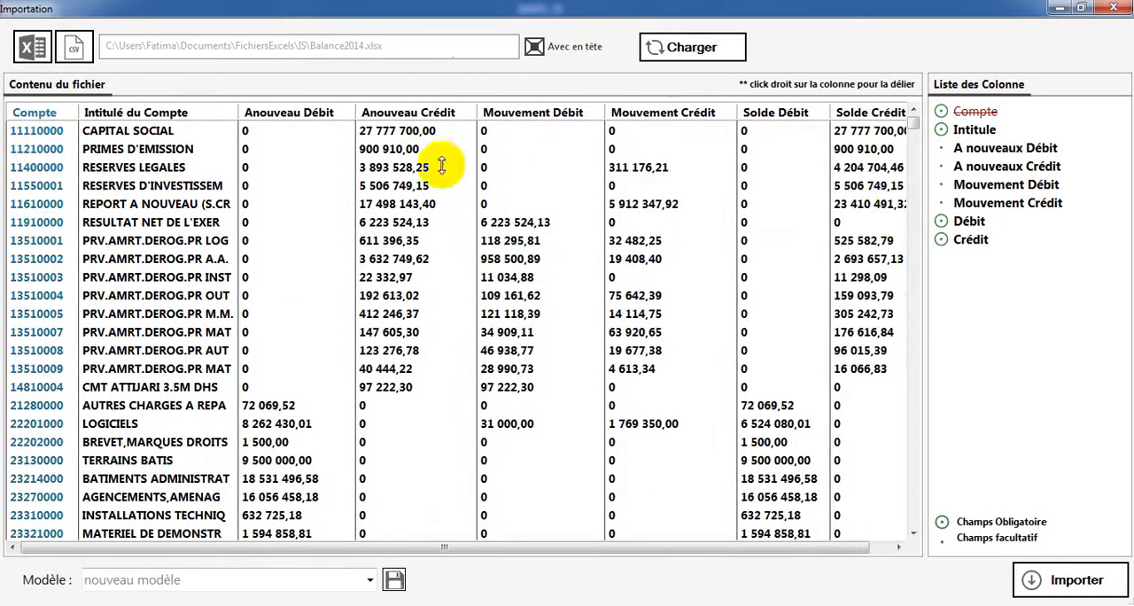
drag(975, 129, 172, 169)
drag(1001, 148, 290, 180)
drag(1006, 166, 390, 175)
drag(946, 187, 593, 173)
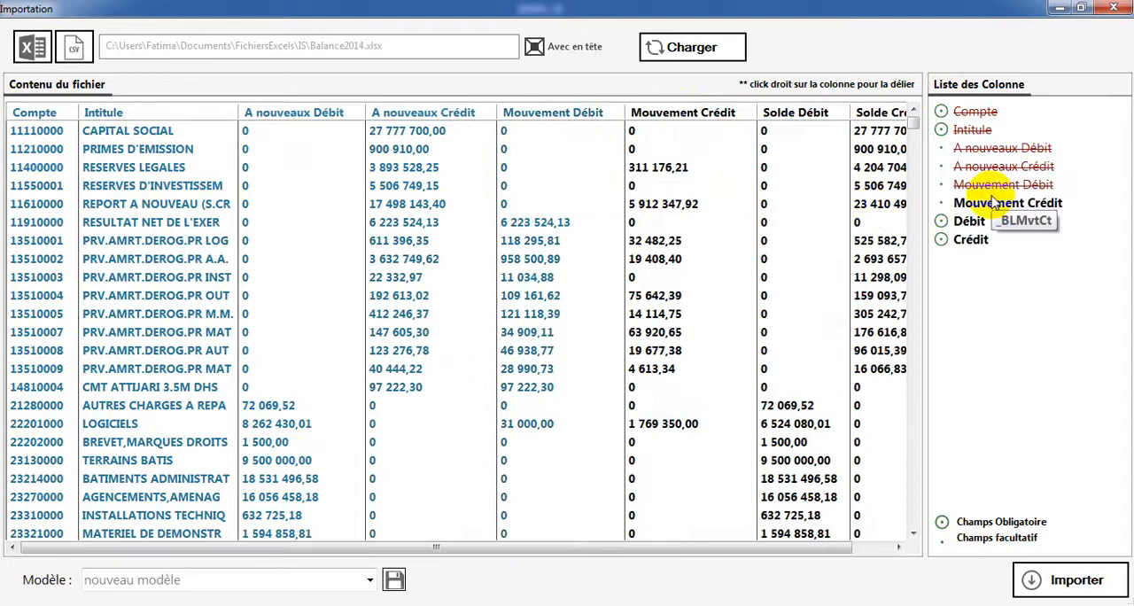
drag(978, 203, 688, 179)
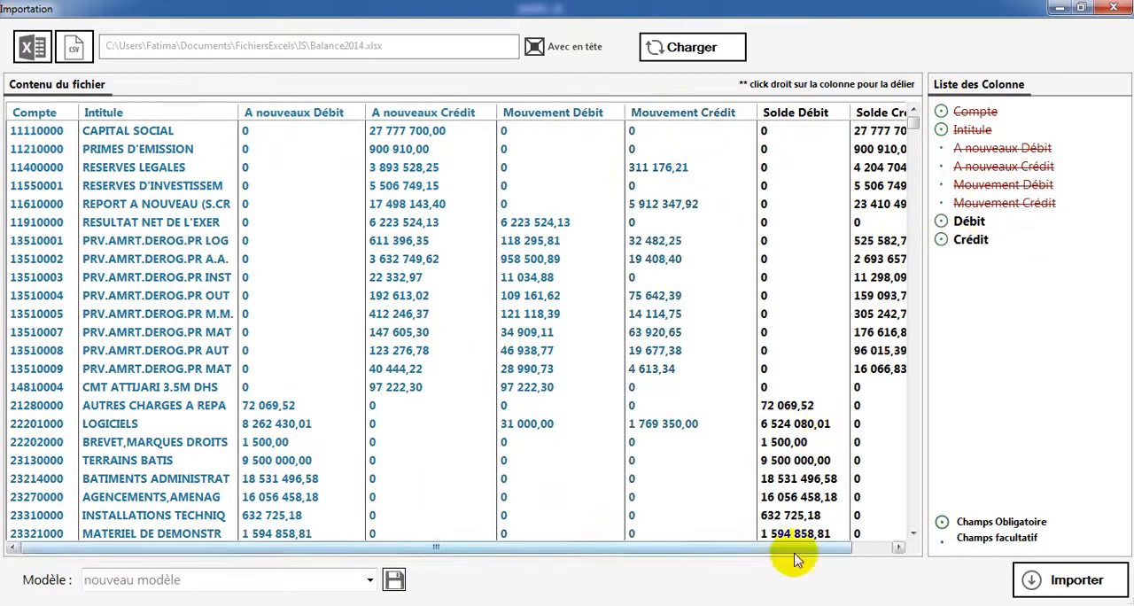
click(871, 549)
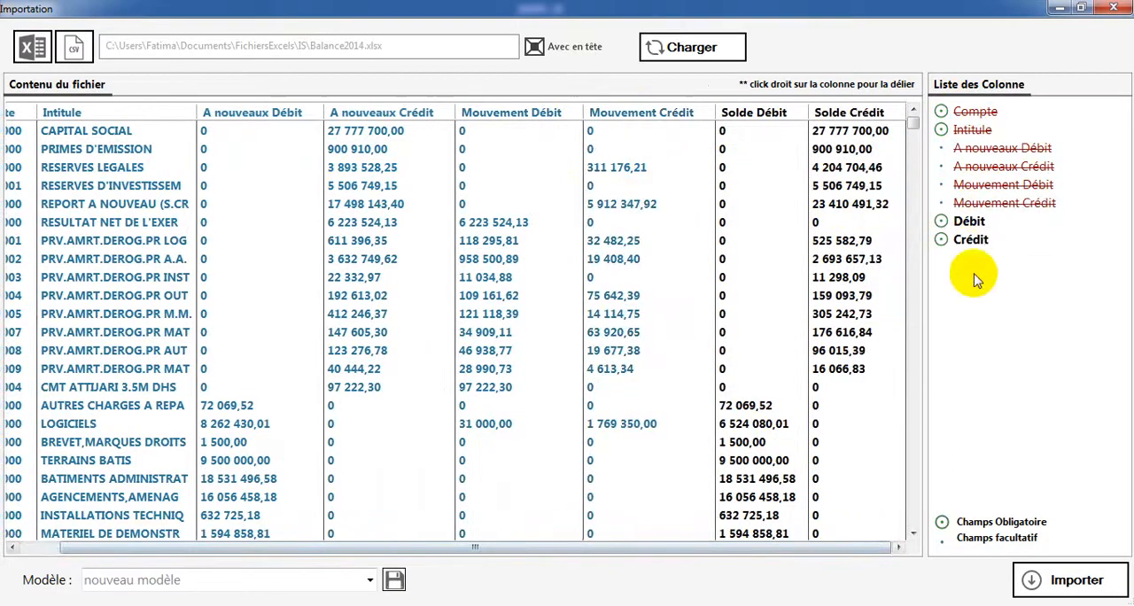
drag(968, 220, 759, 190)
drag(970, 239, 857, 213)
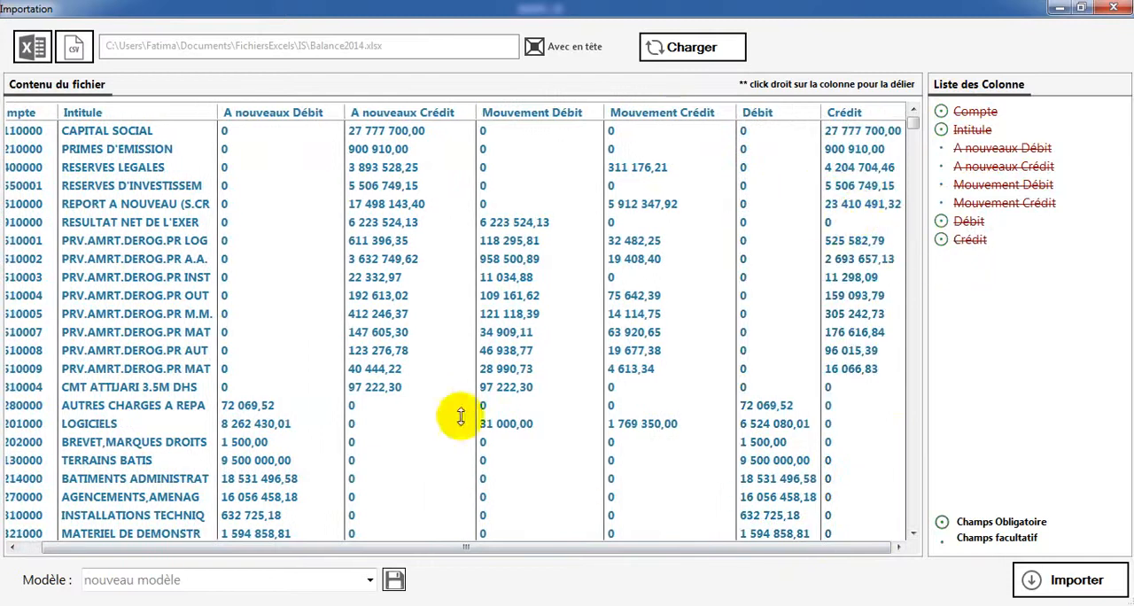
Save the column mapping as the model MODEL1 and import the N-1 balance
click(196, 579)
text(MODEL1)
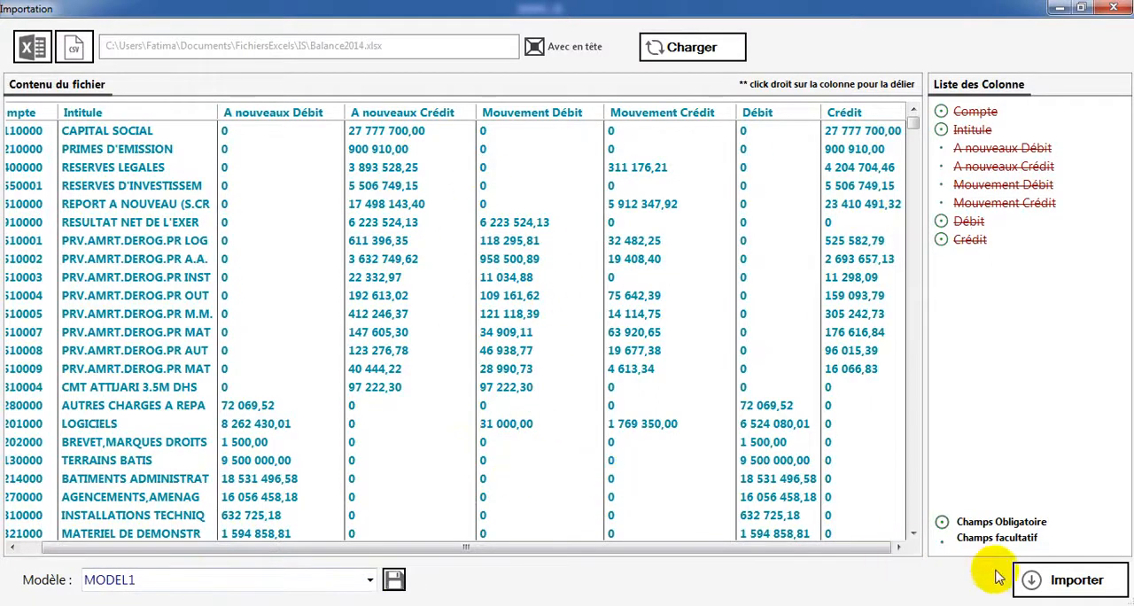
click(1079, 582)
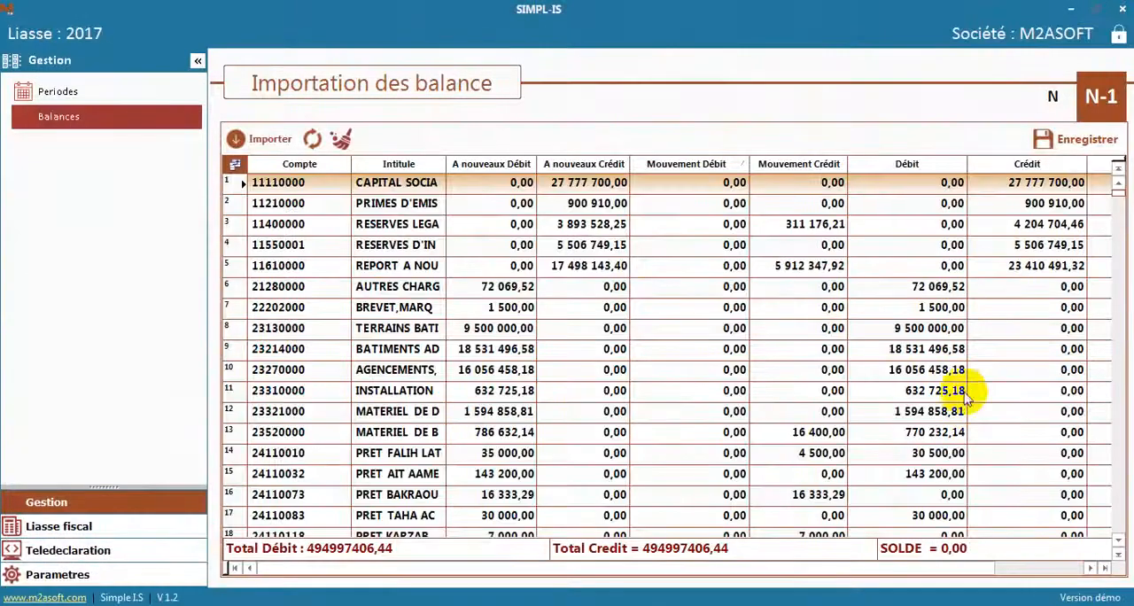
Save the imported N-1 balance and apply its data
click(1098, 133)
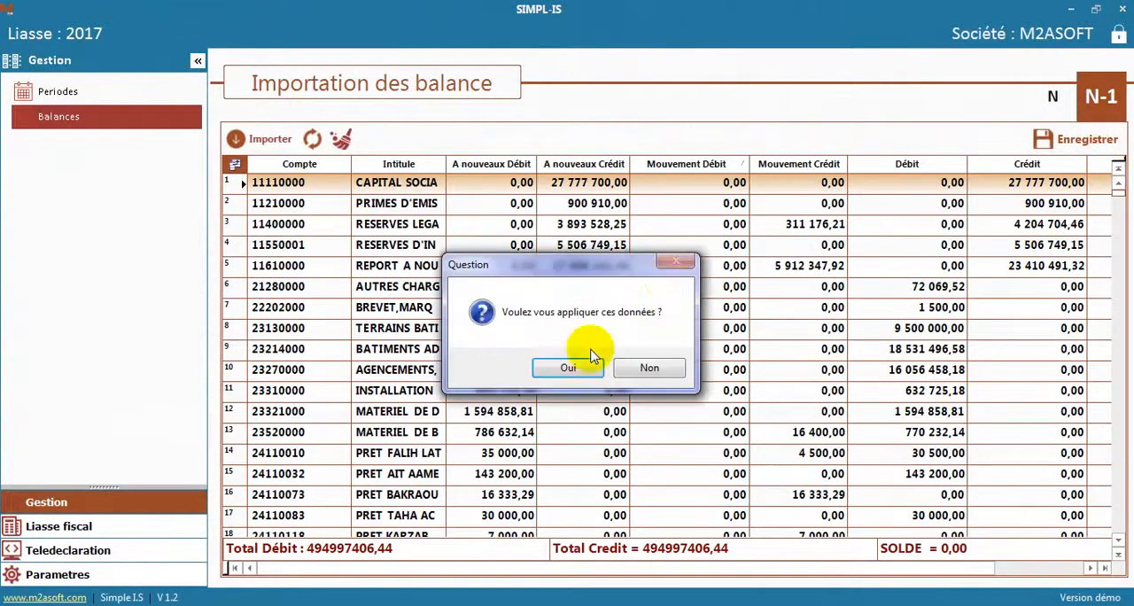
click(563, 368)
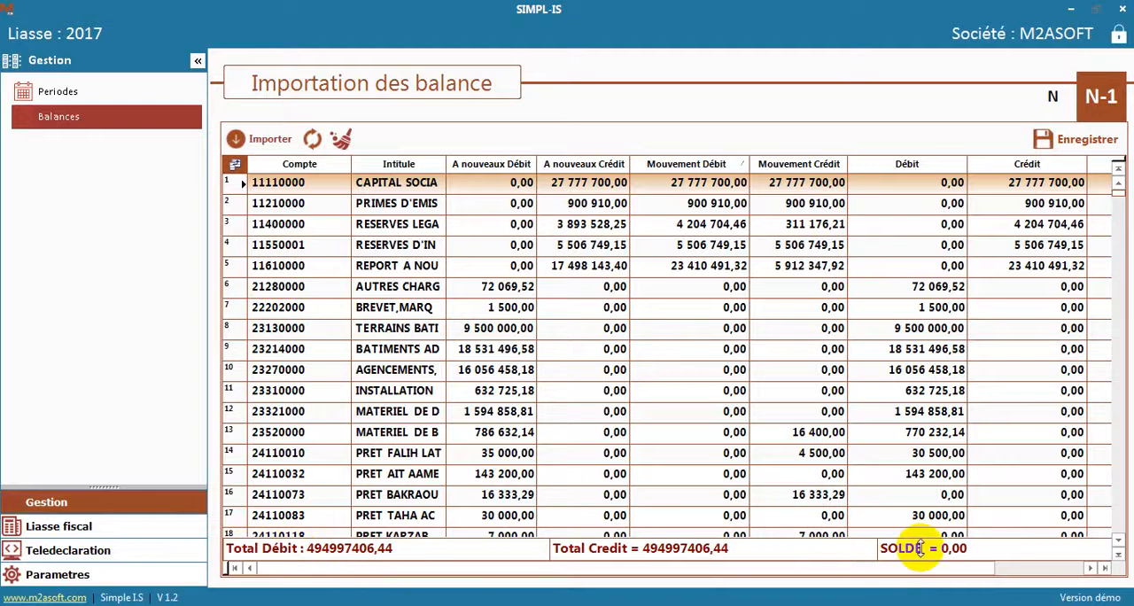
Load the Excel file Balance2015 into the import for the N balance
click(1050, 105)
click(275, 142)
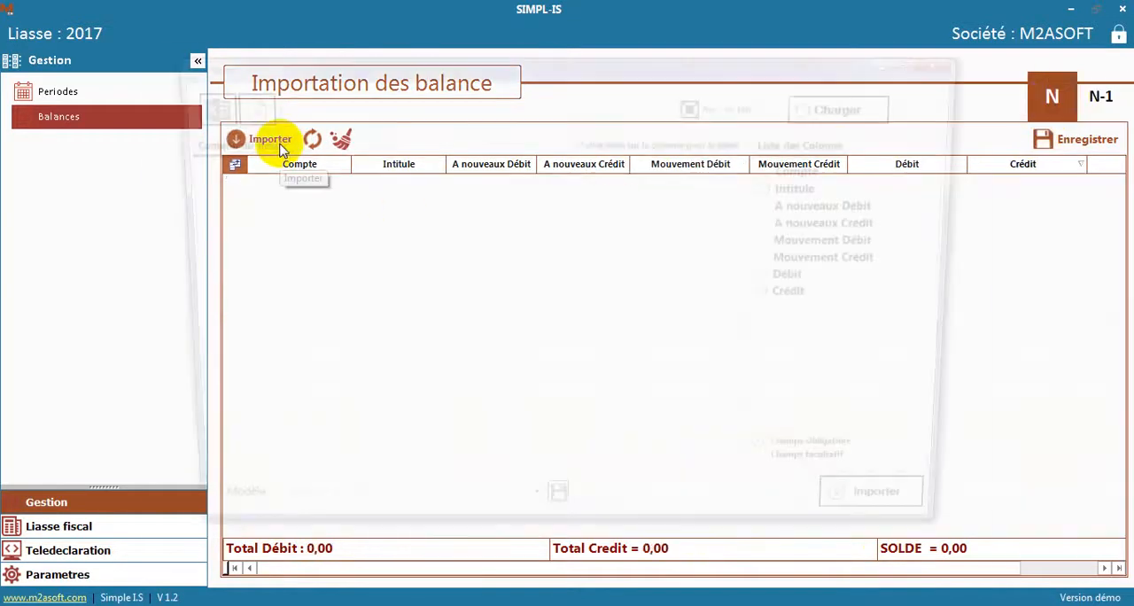
click(209, 108)
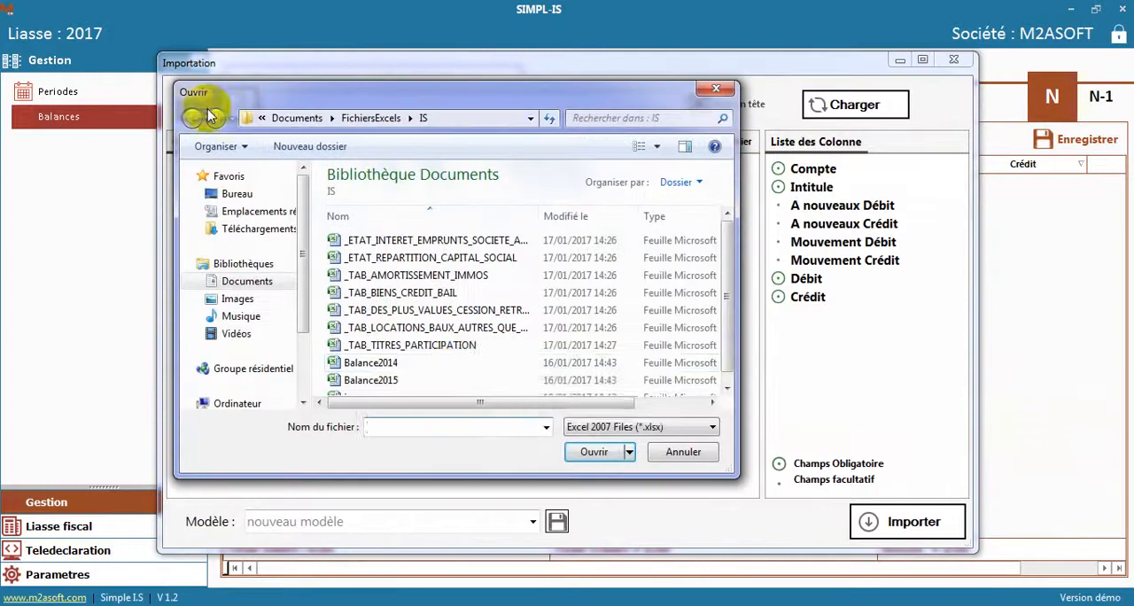
click(435, 379)
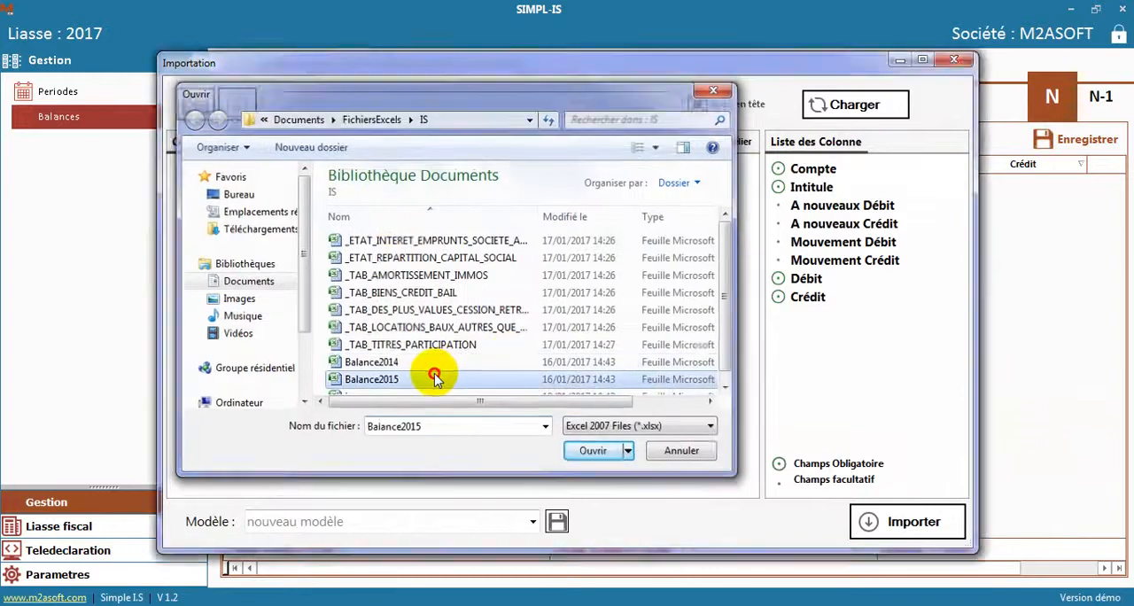
double_click(435, 378)
click(708, 307)
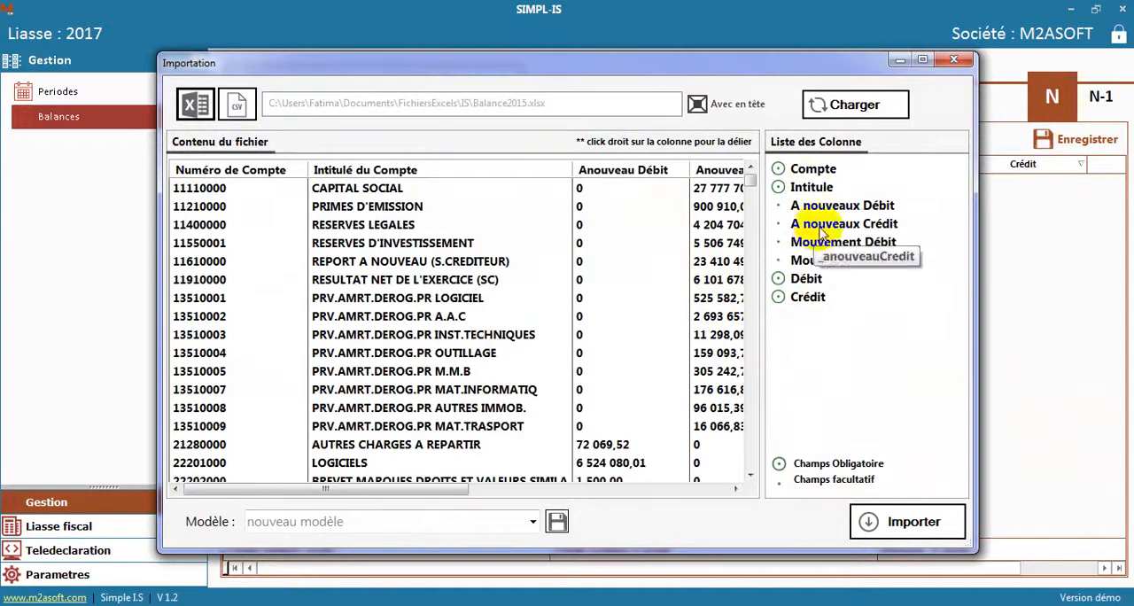
Import the N balance using the saved column mapping MODEL1, and save and apply its data
click(532, 521)
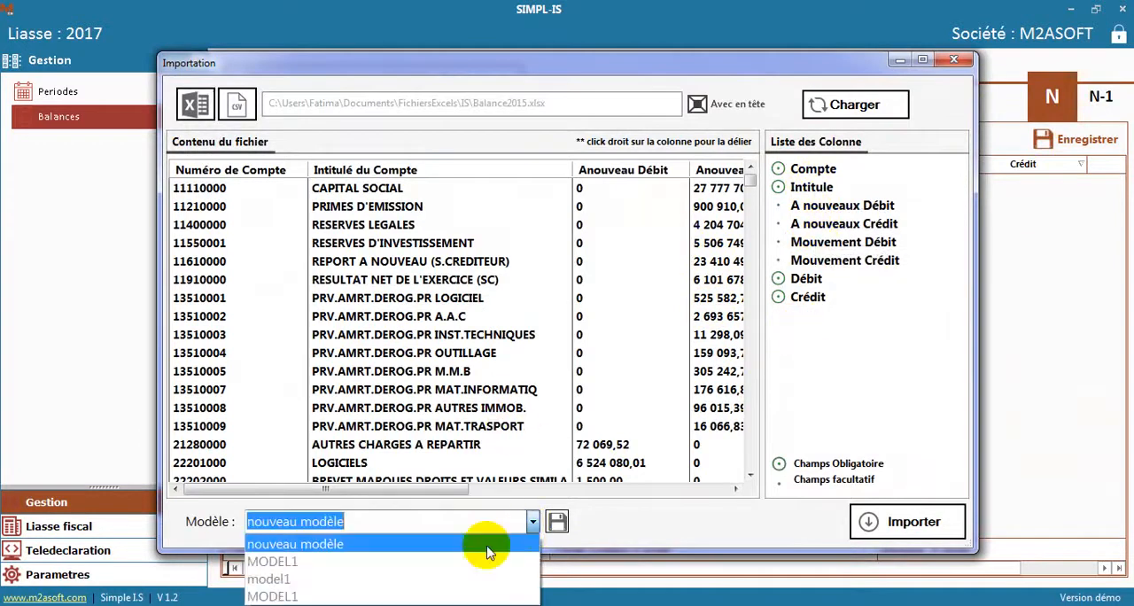
click(347, 596)
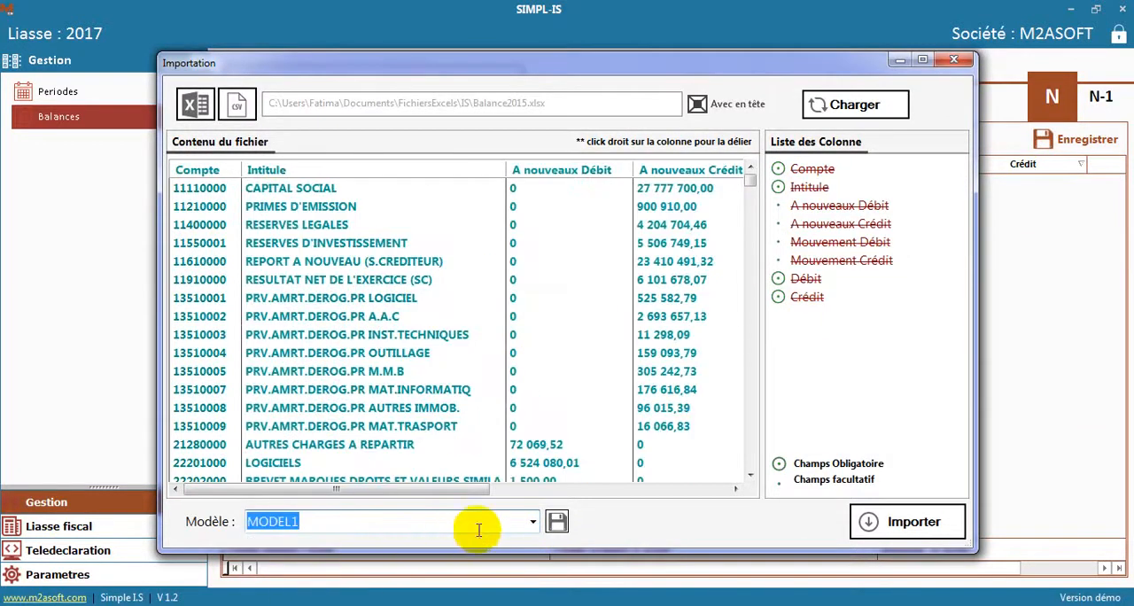
click(873, 522)
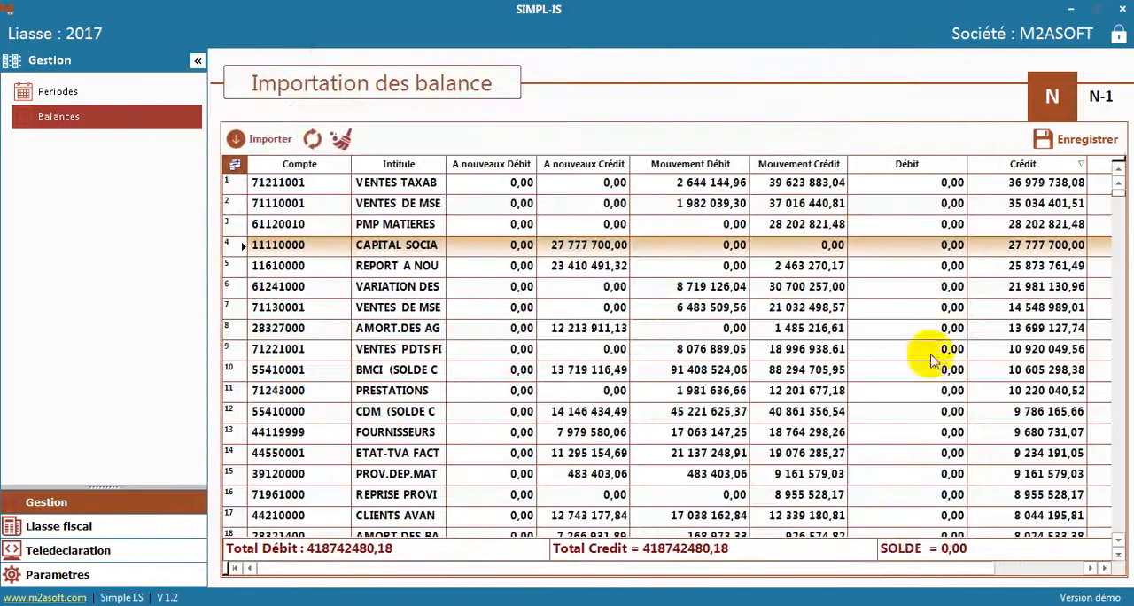
click(1076, 140)
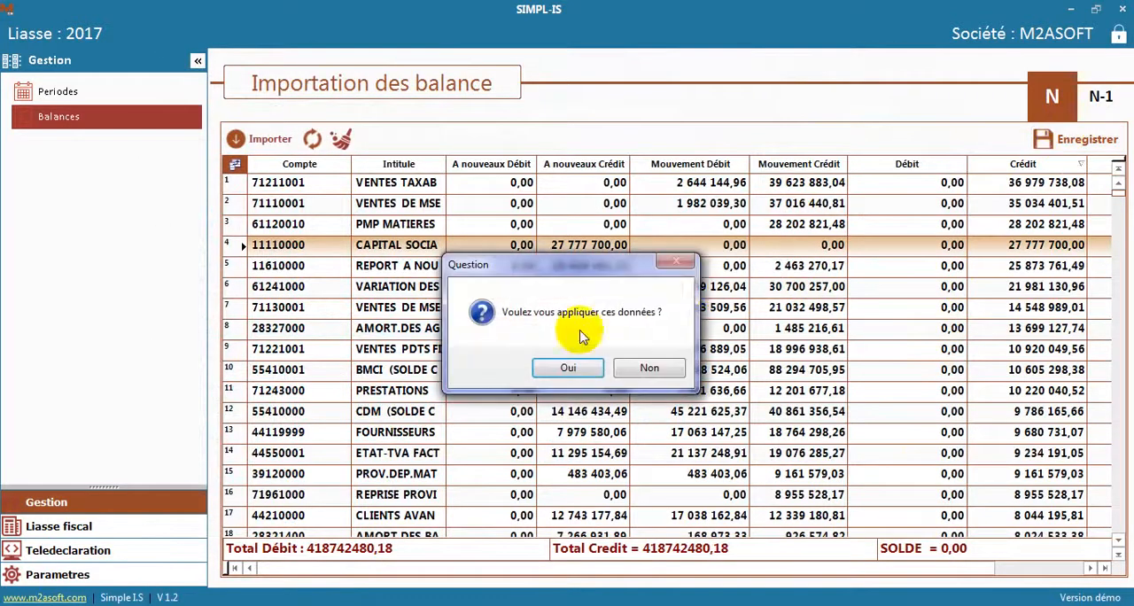
click(556, 369)
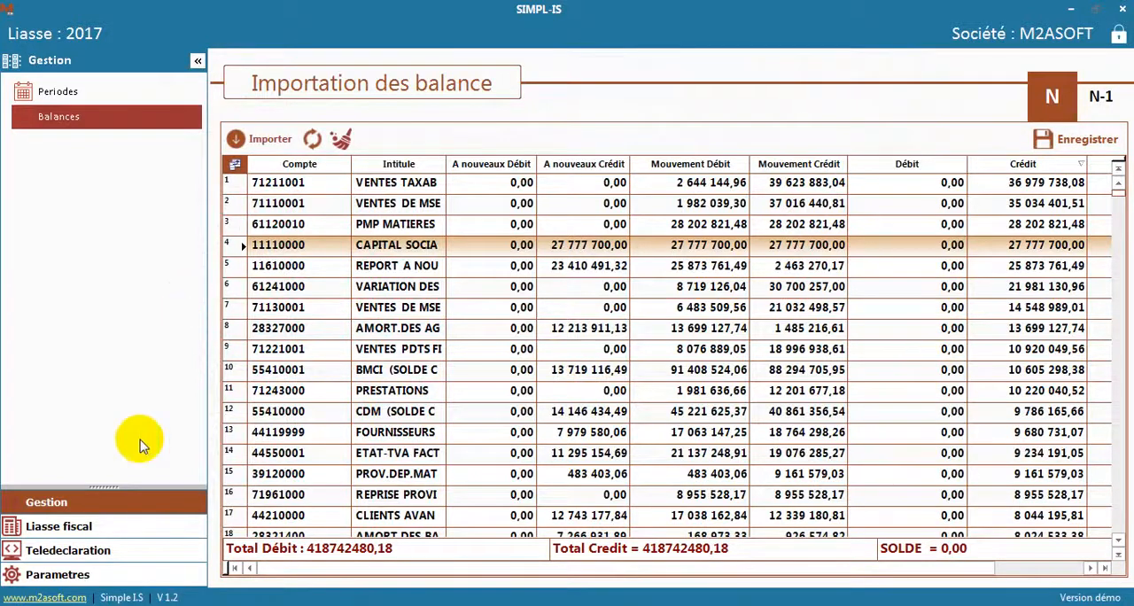
Open the Bilan-Actif (Modèle normal) table of the Liasse fiscal and look through it
click(69, 526)
click(78, 93)
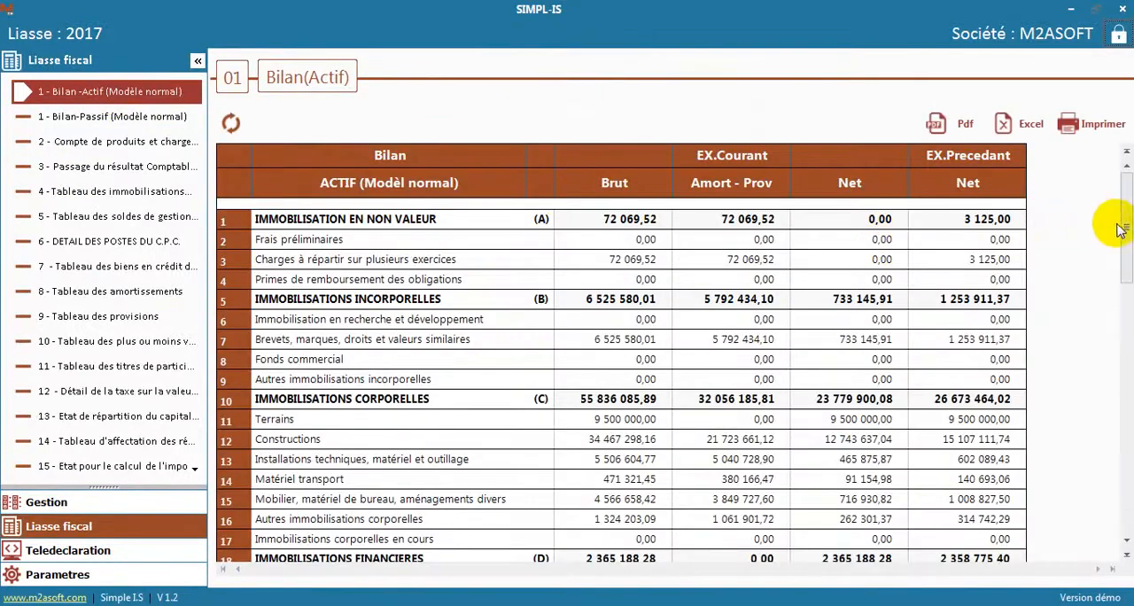
drag(1123, 220, 1126, 184)
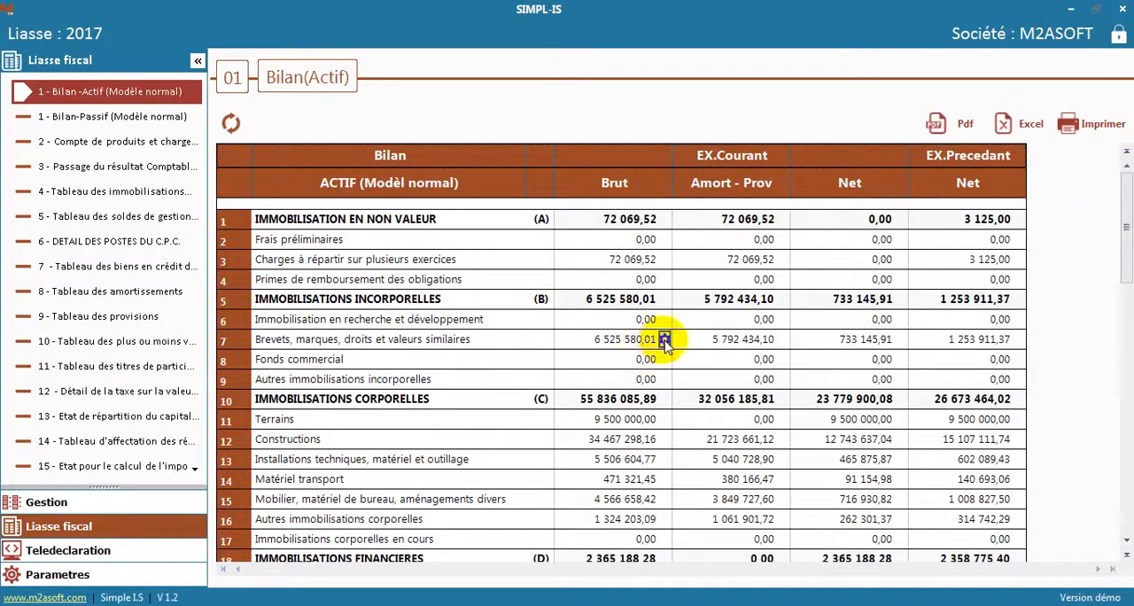
Change the Brut formula of Brevets, marques, droits et valeurs similaires to Solde(CU,212,212,N), recalculate it and save the result
click(664, 339)
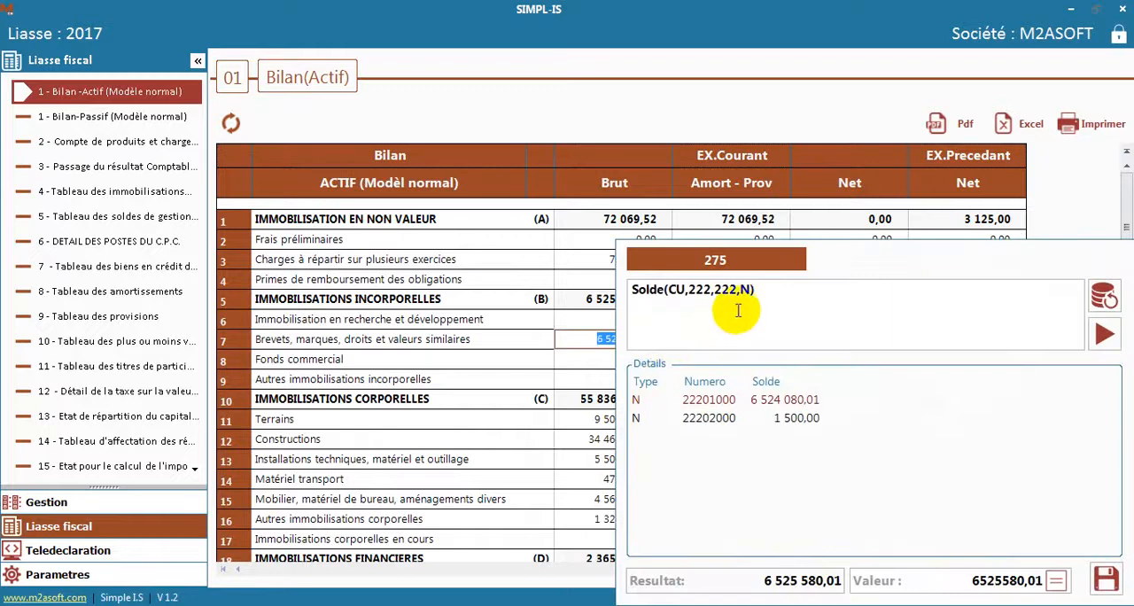
click(711, 290)
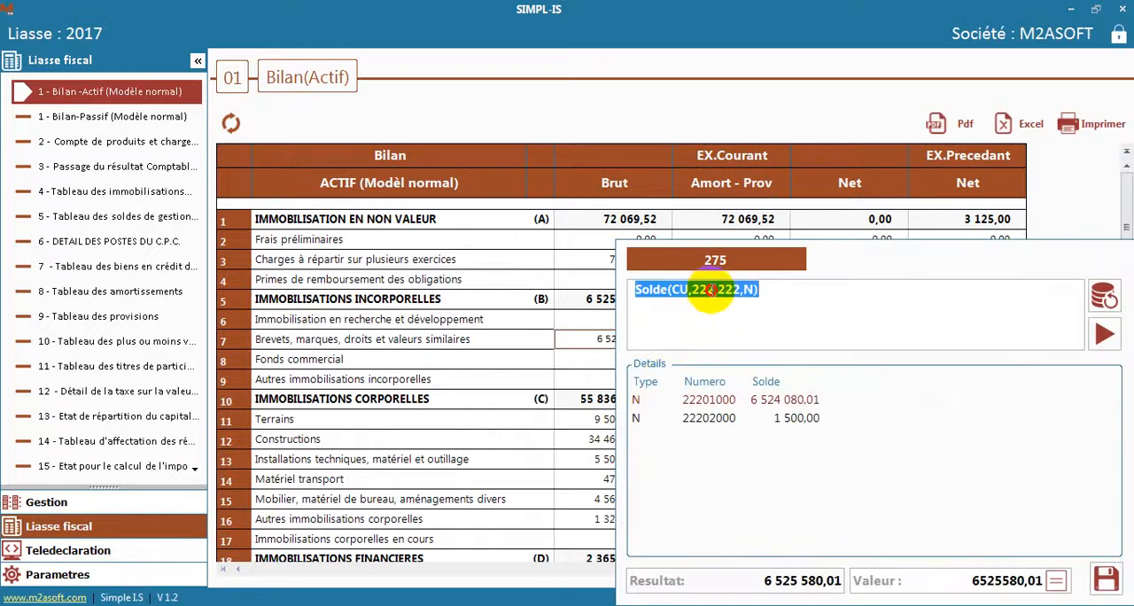
click(713, 290)
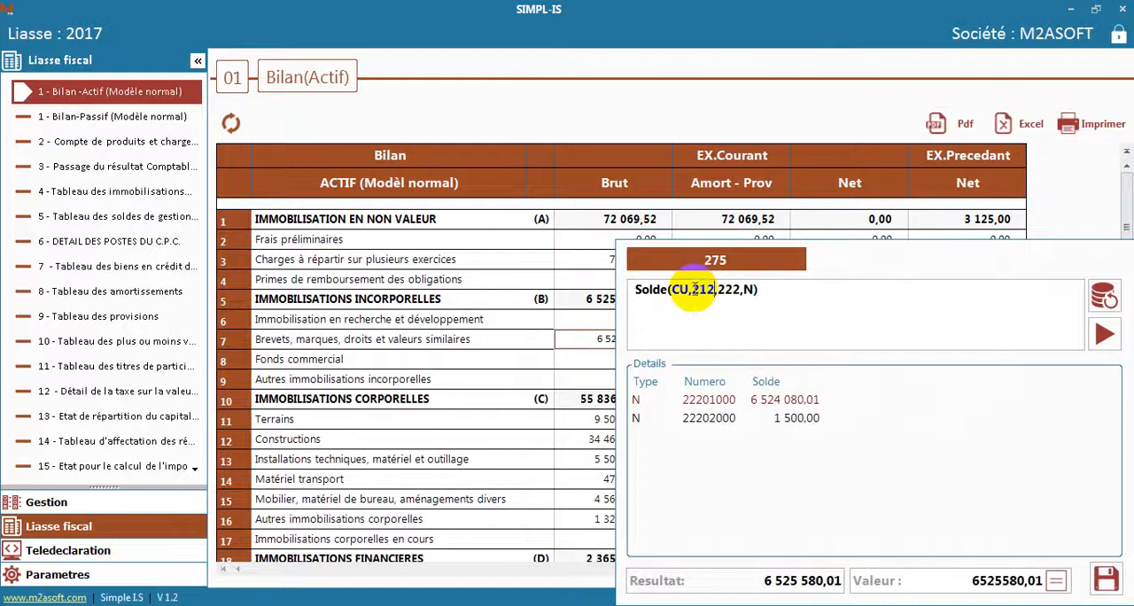
drag(738, 290, 718, 292)
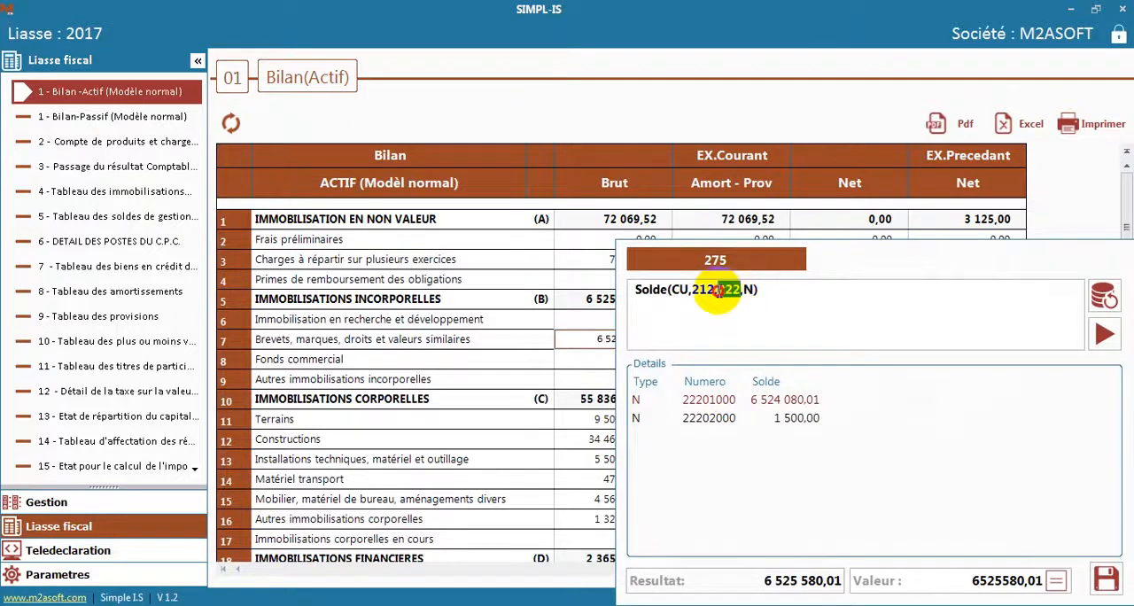
click(1102, 340)
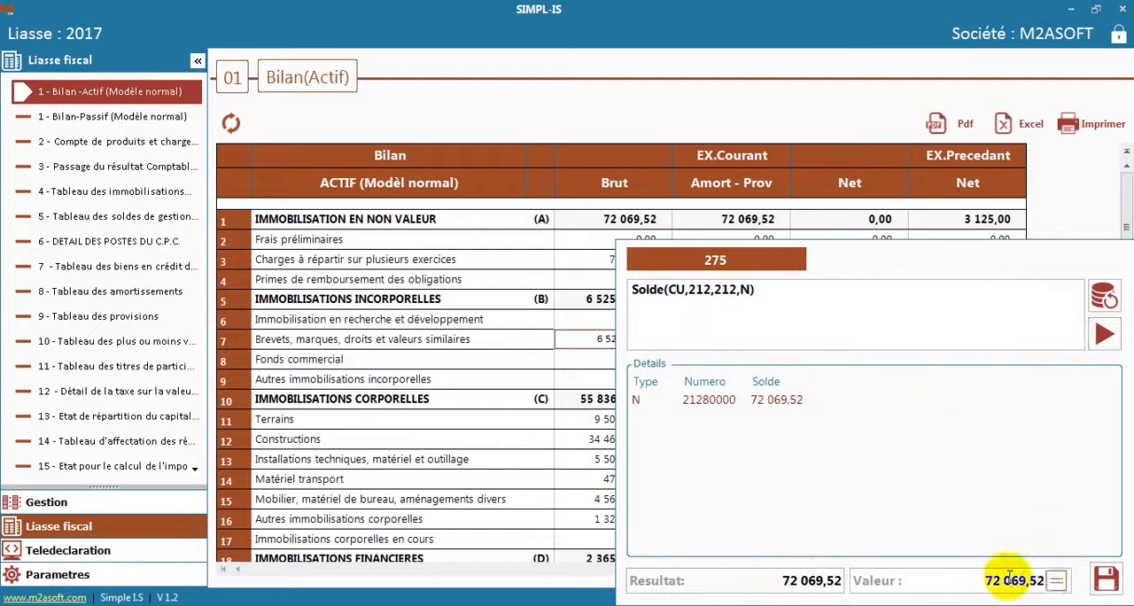
click(1106, 580)
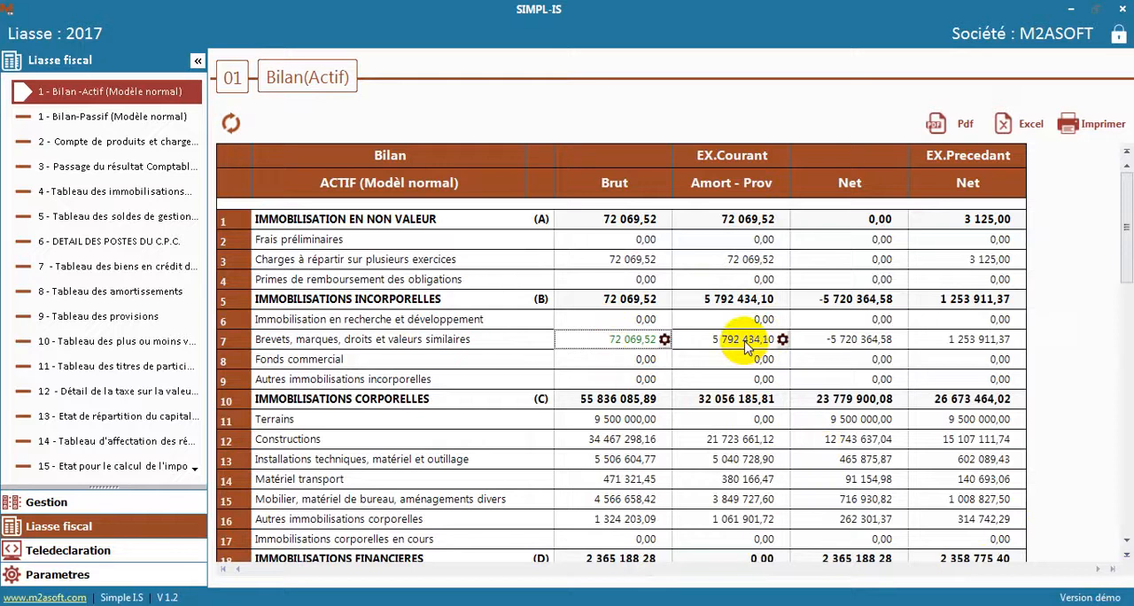
Restore the Brut formula of Brevets, marques, droits et valeurs similaires to Solde(CU,222,222,N), recalculate, and save its result as the value
click(664, 339)
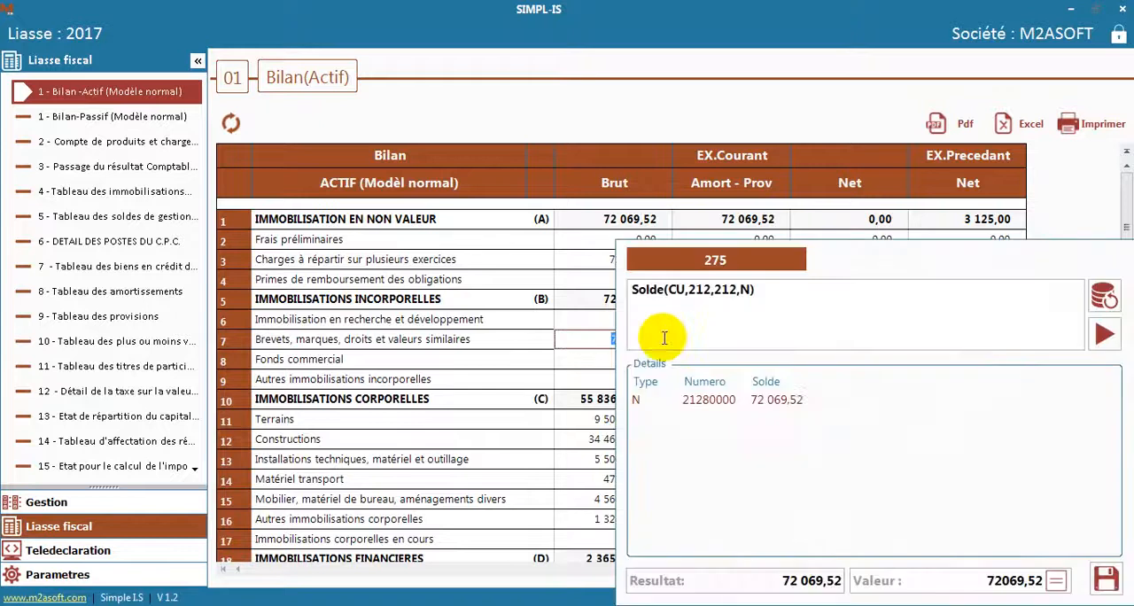
click(1103, 334)
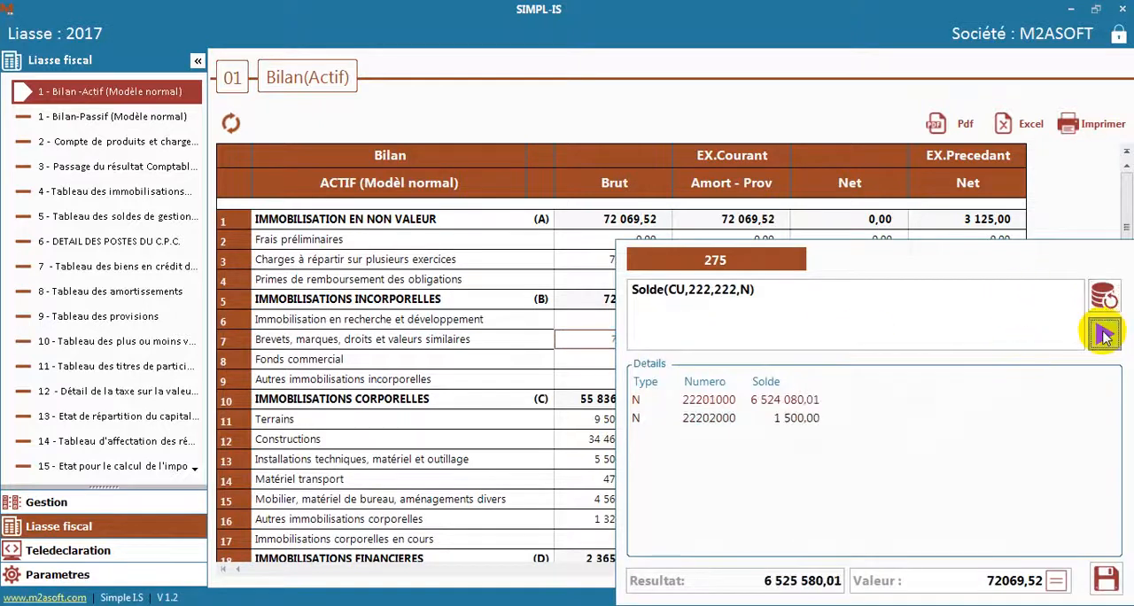
click(1054, 582)
click(1105, 578)
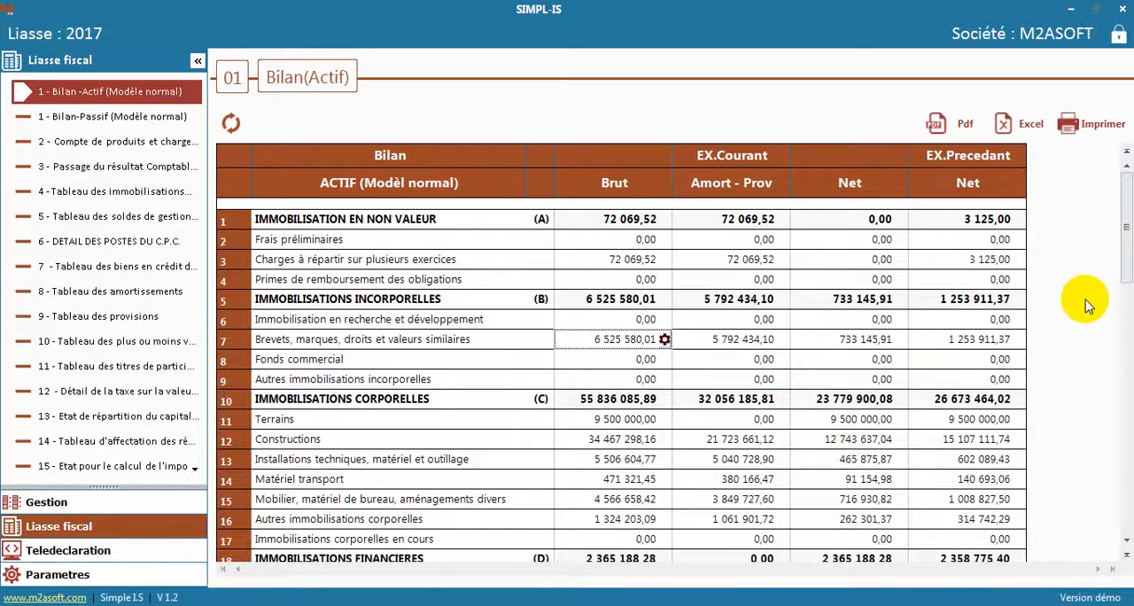
Overwrite the Brut value of Brevets, marques, droits et valeurs similaires with 4000, and reset it to its formula's result
scroll(1125, 244, down, 3)
scroll(1124, 217, up, 3)
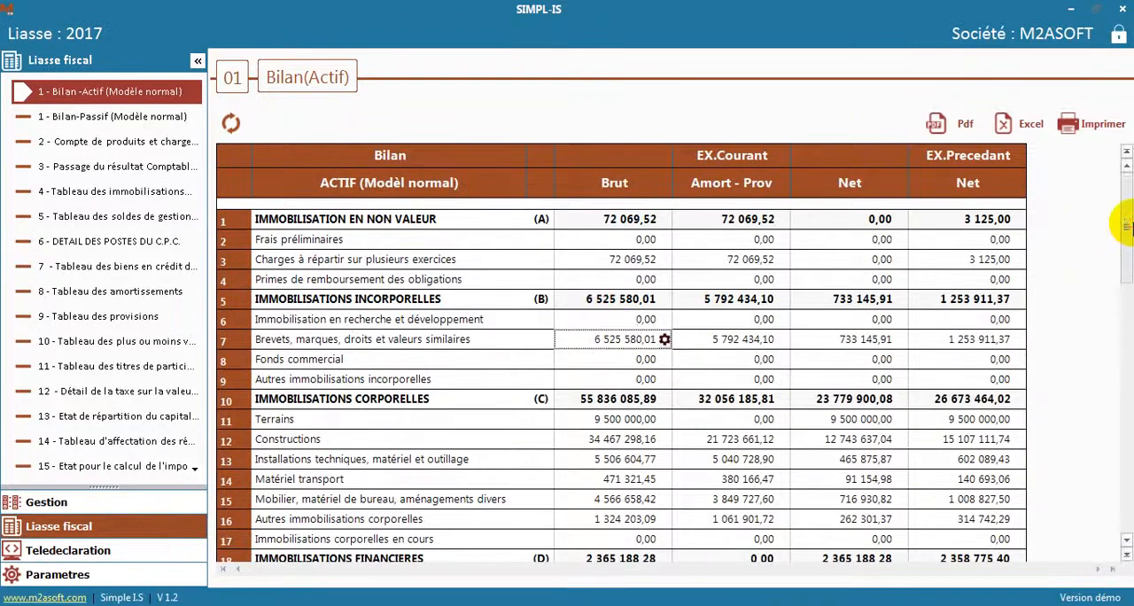
double_click(620, 344)
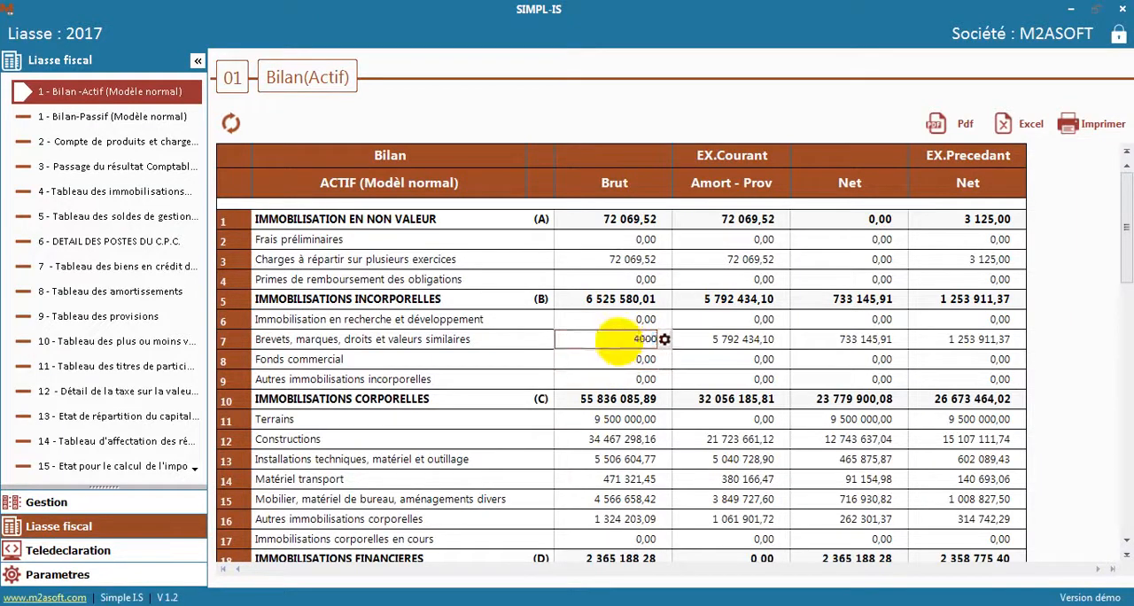
key(Tab)
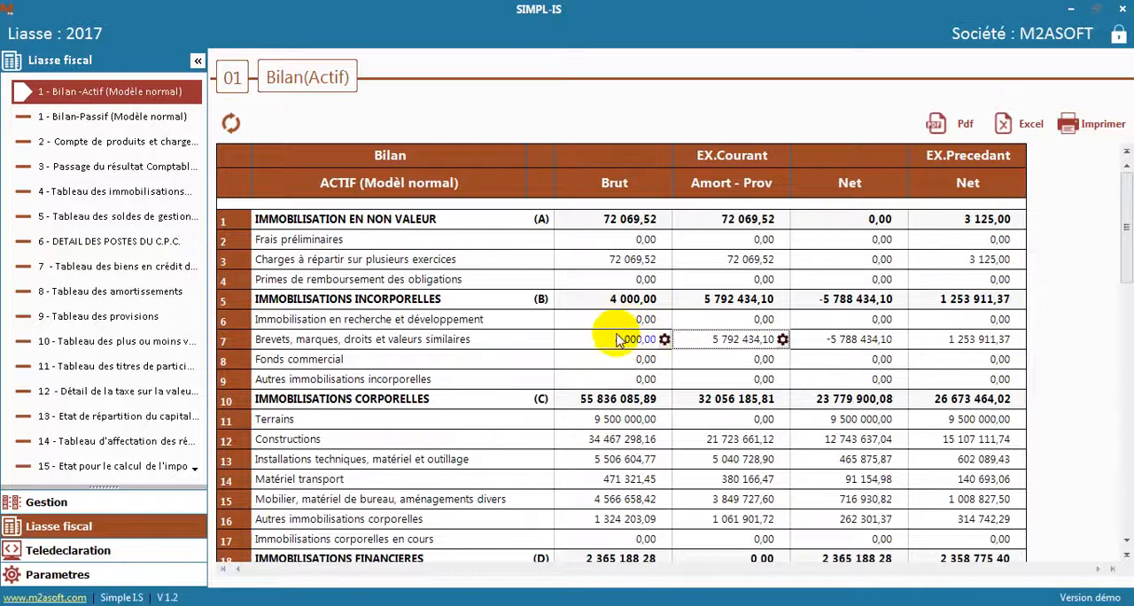
click(665, 339)
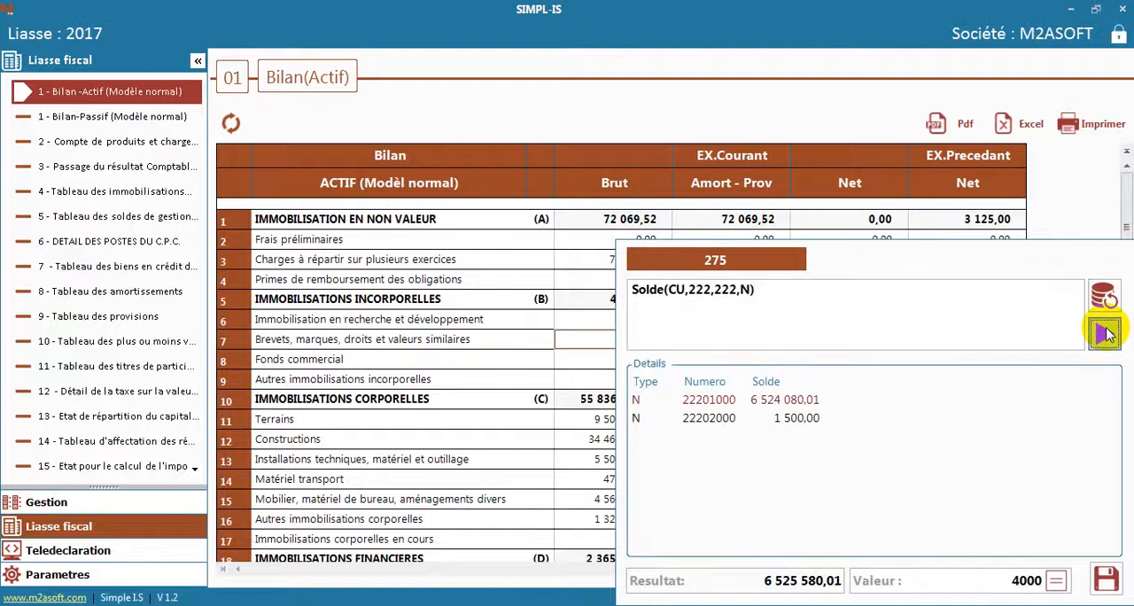
click(1102, 579)
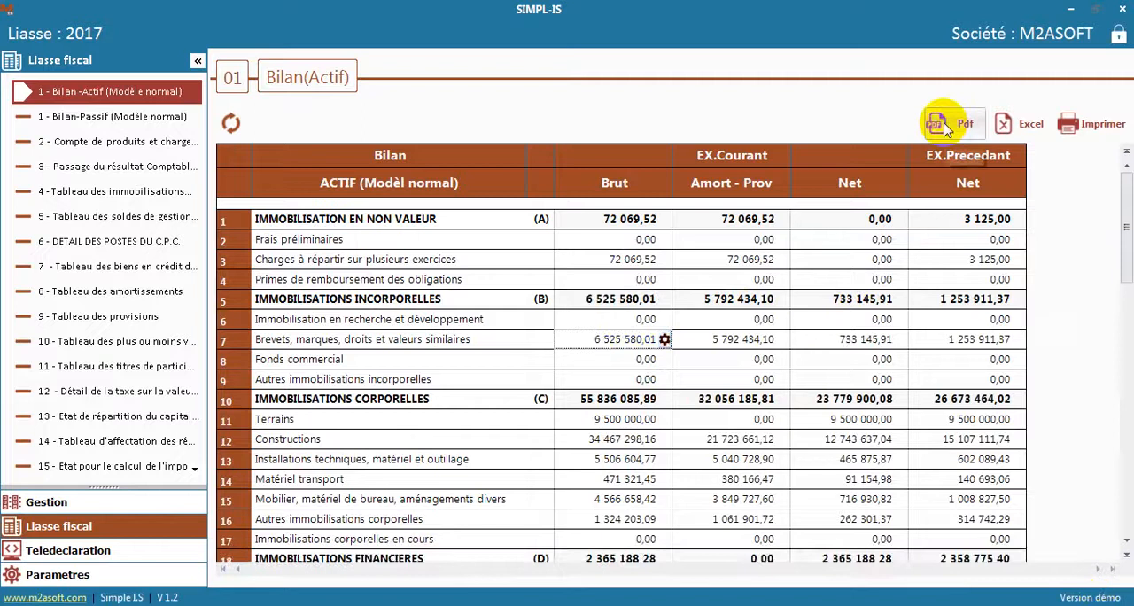
Export the Bilan (Actif) table as a PDF named TEST to the Bureau folder and close the folder window that opens
drag(1120, 210, 1126, 286)
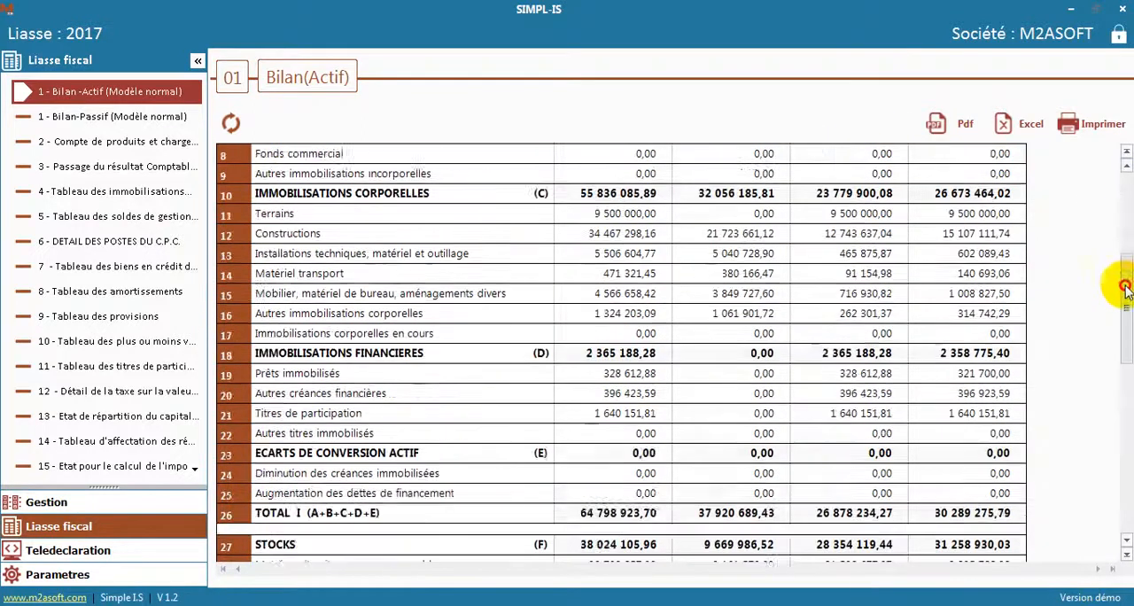
click(959, 126)
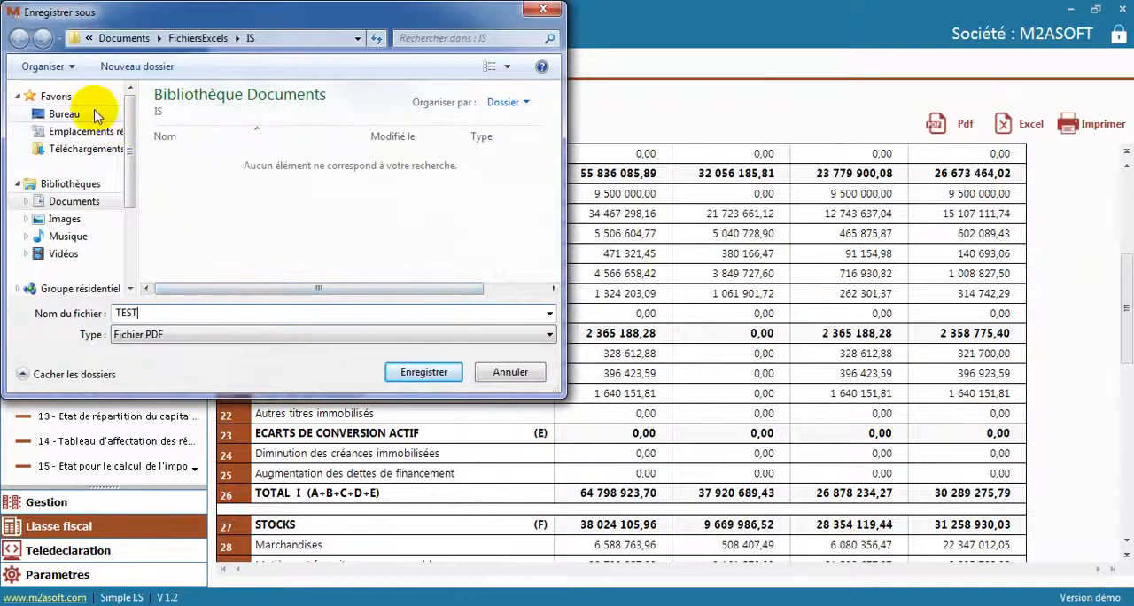
click(64, 114)
click(419, 373)
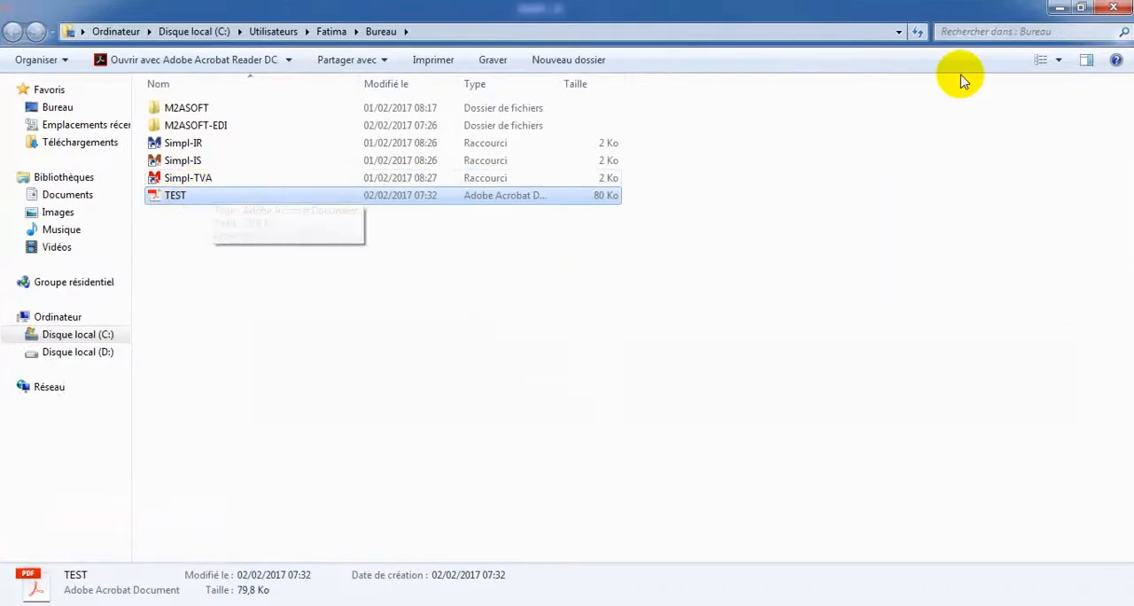
click(1123, 7)
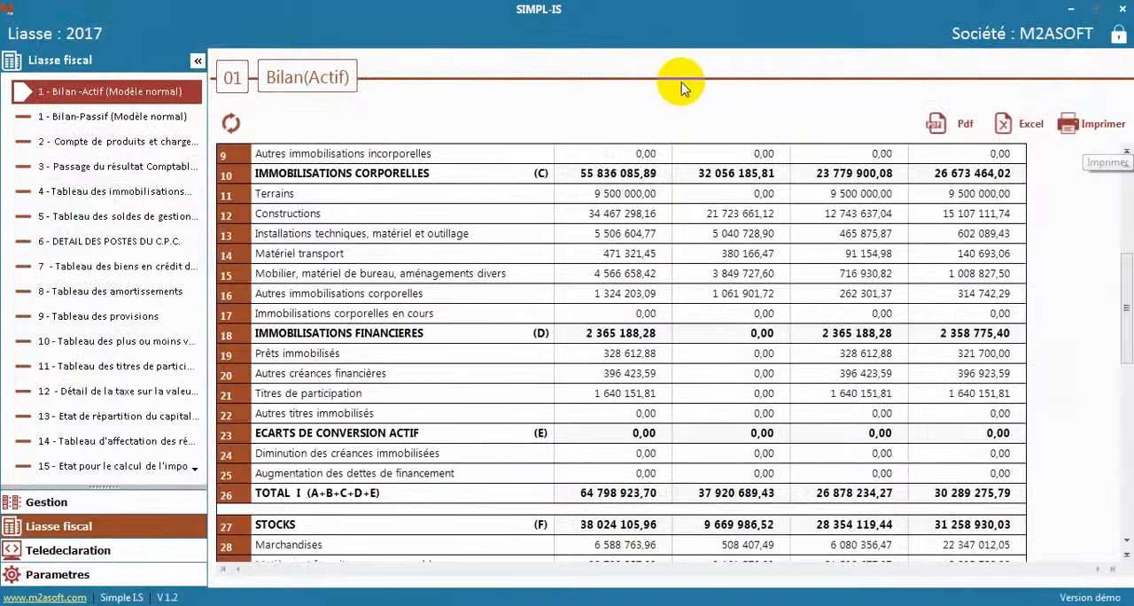
Look through the list of Liasse fiscal tables and open Bilan-Passif (Modèle normal)
click(197, 471)
click(197, 471)
click(198, 471)
click(197, 471)
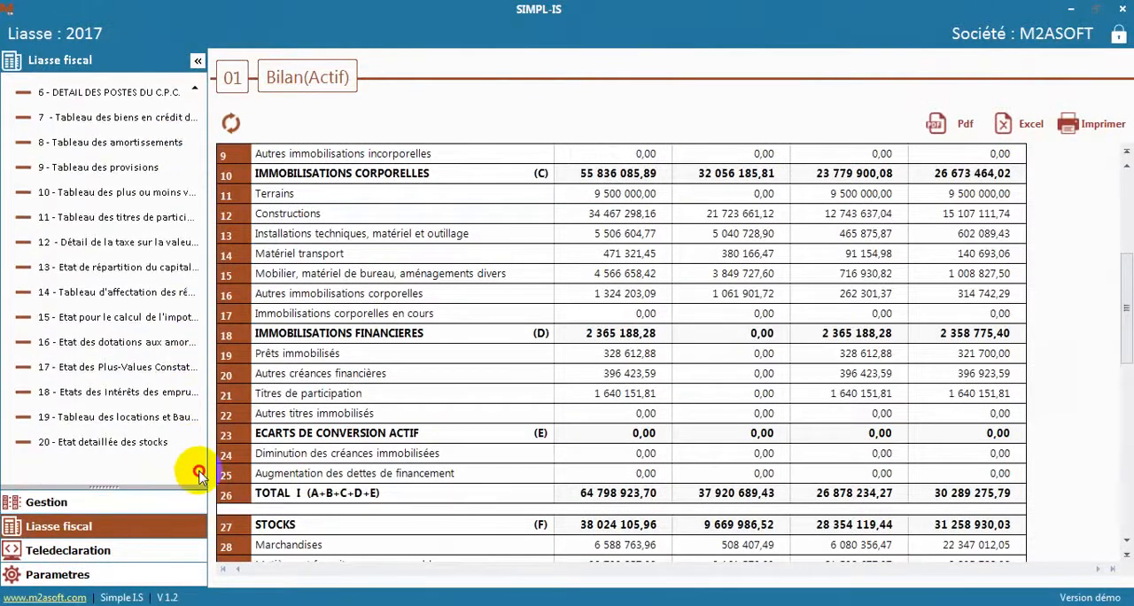
click(194, 90)
click(194, 90)
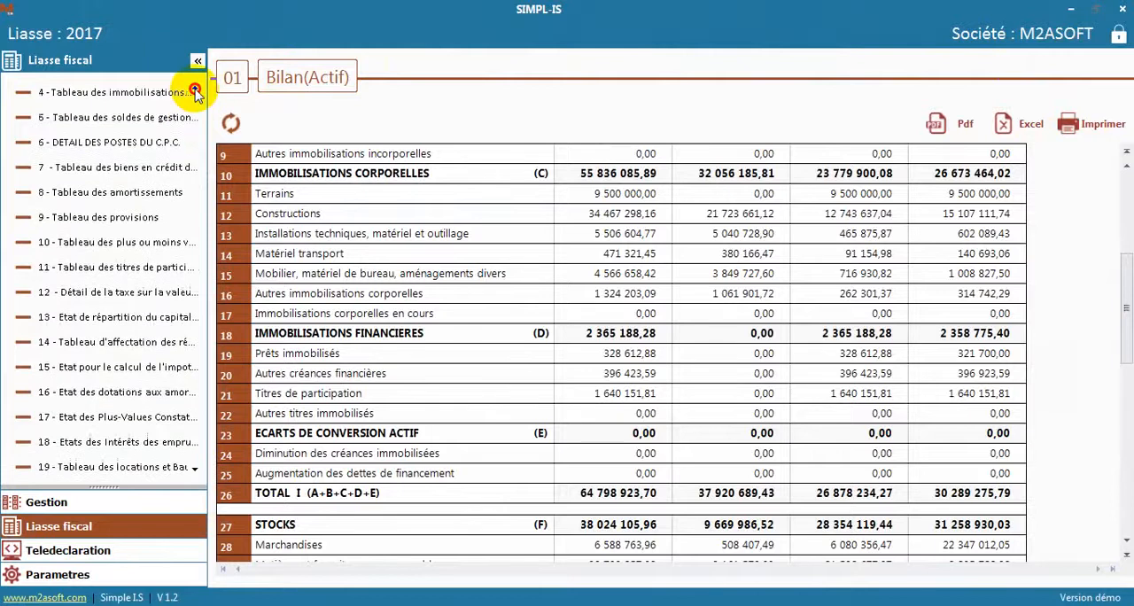
click(194, 91)
click(194, 91)
click(194, 90)
click(194, 90)
click(116, 117)
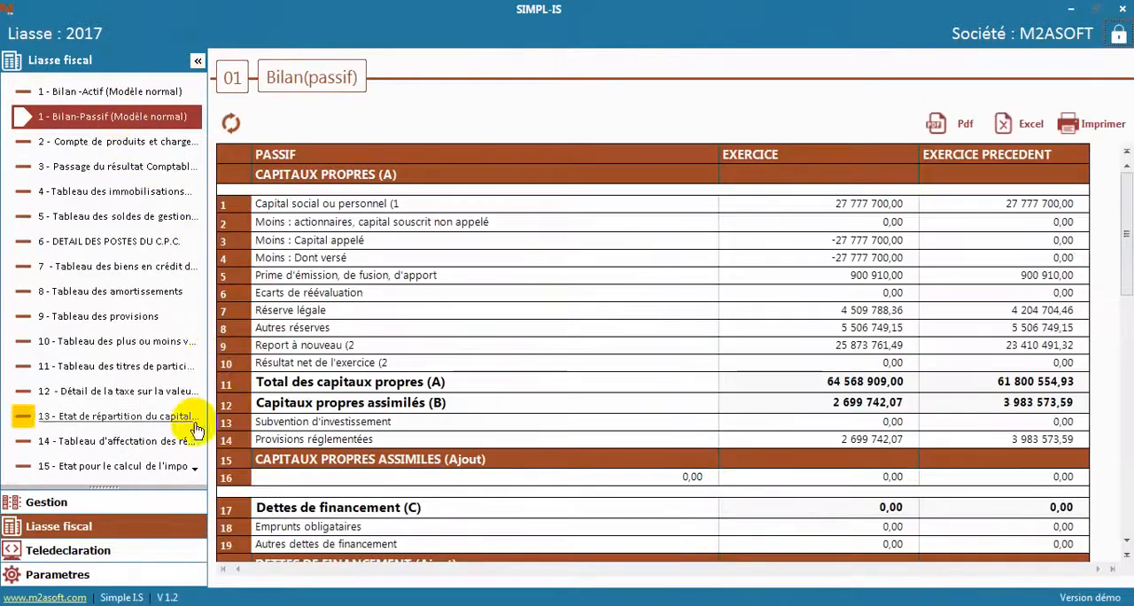
Open table 17, Etat des Plus-Values Constatées en cas de fusion, and enter 131328 as the Valeur d'apport of Terrains
scroll(194, 471, down, 6)
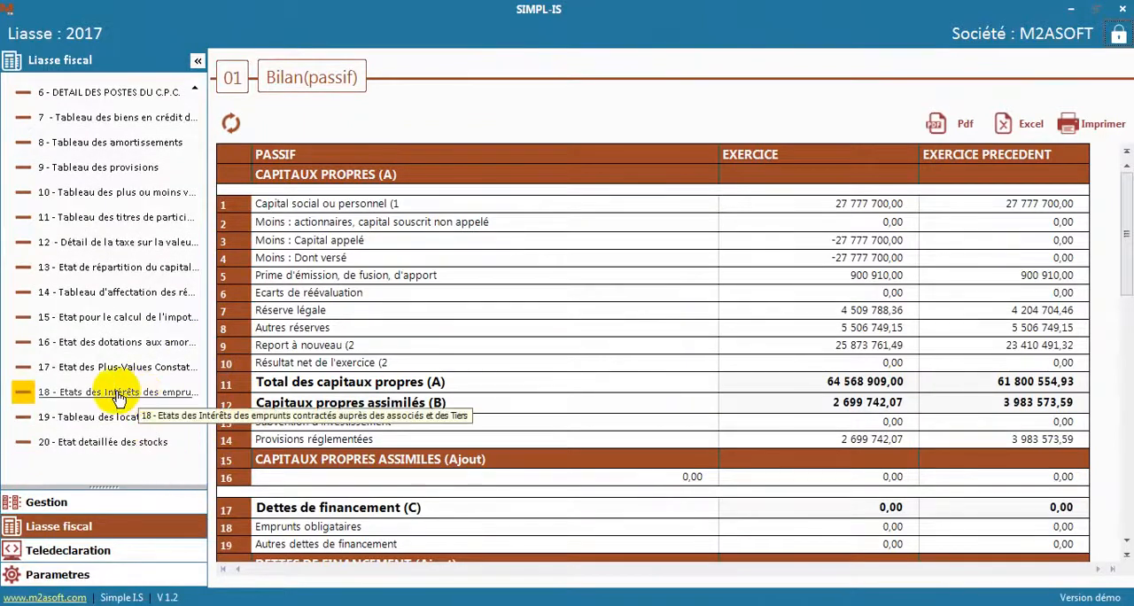
click(105, 367)
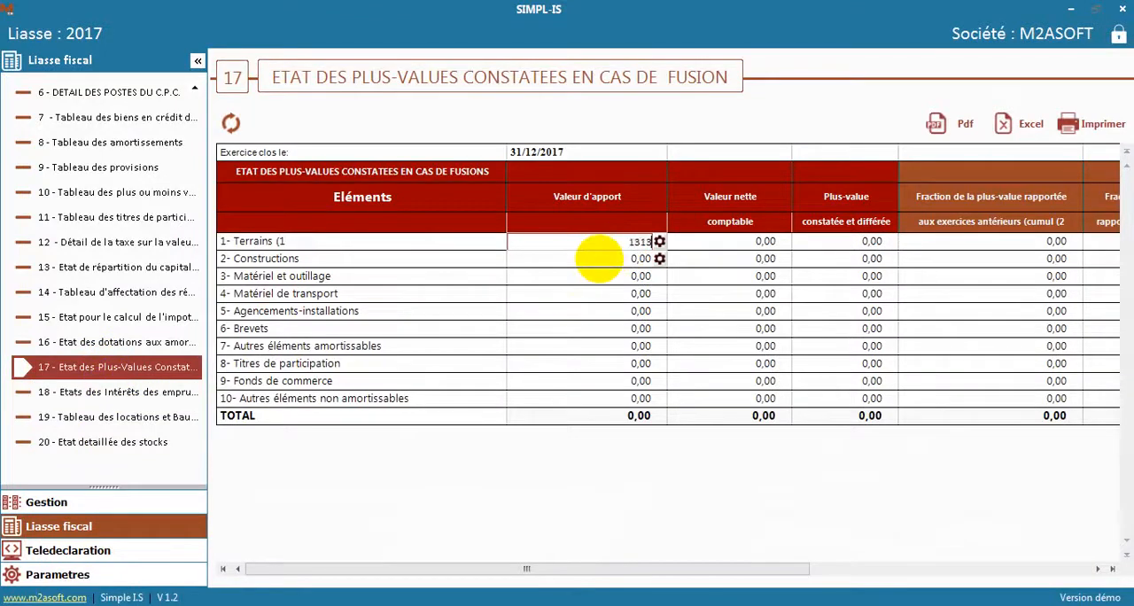
click(635, 260)
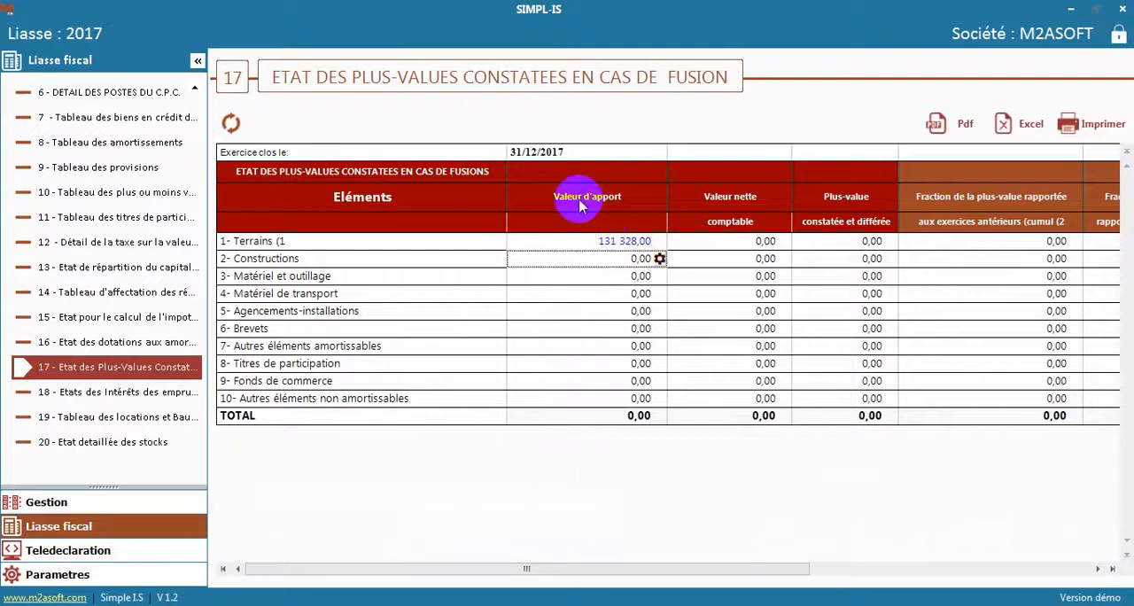
Open table 19, Tableau des locations et Baux, and load the _TAB_LOCATIONS_BAUX_AUTRES_QUE Excel file for import
click(758, 242)
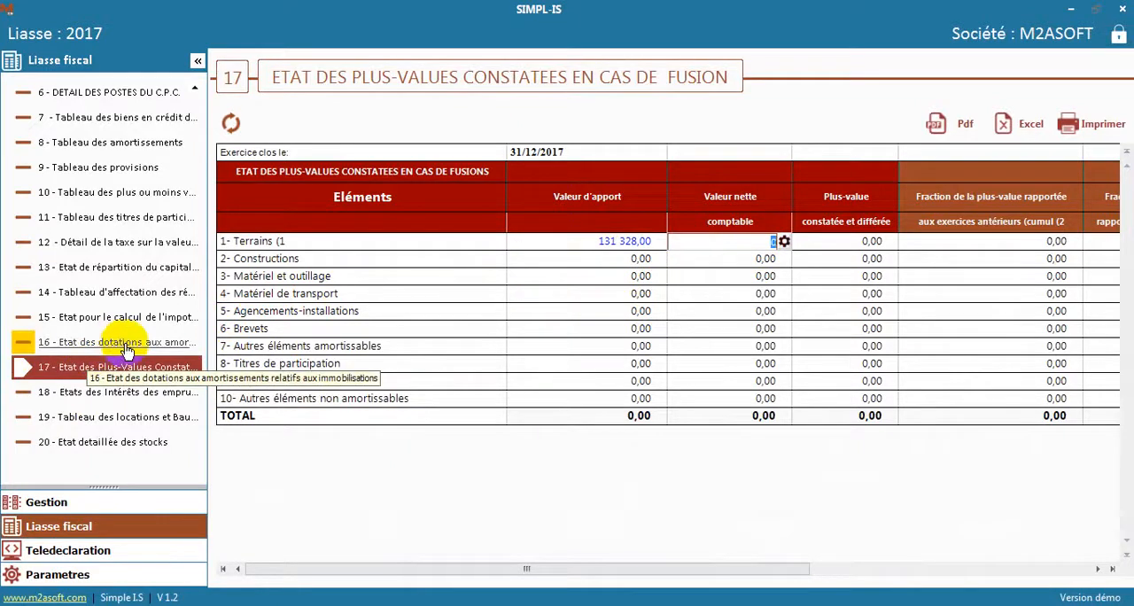
click(137, 417)
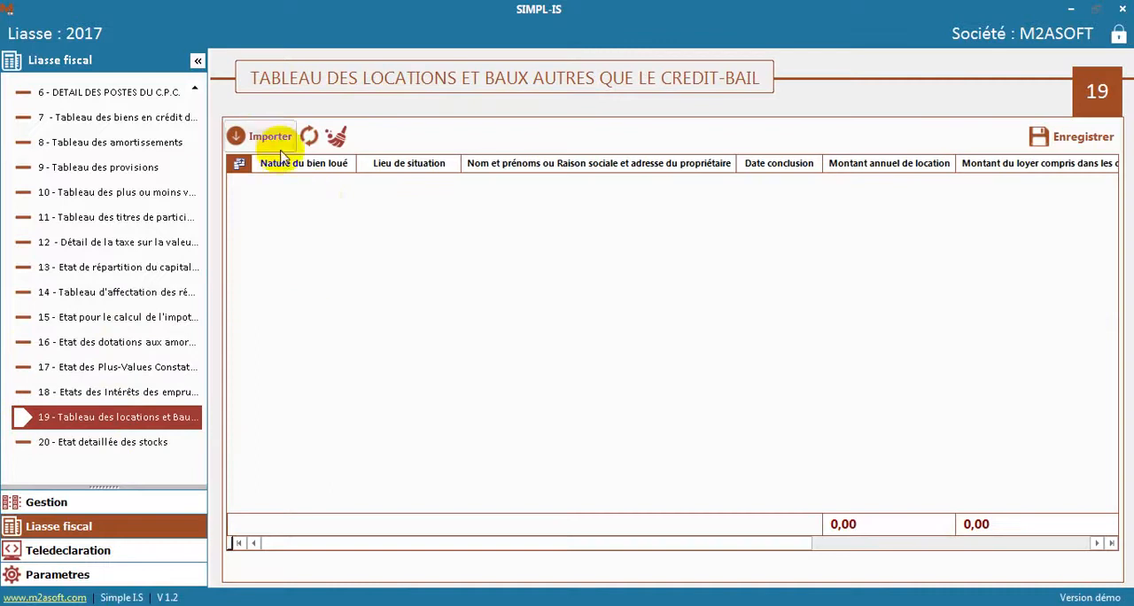
click(266, 137)
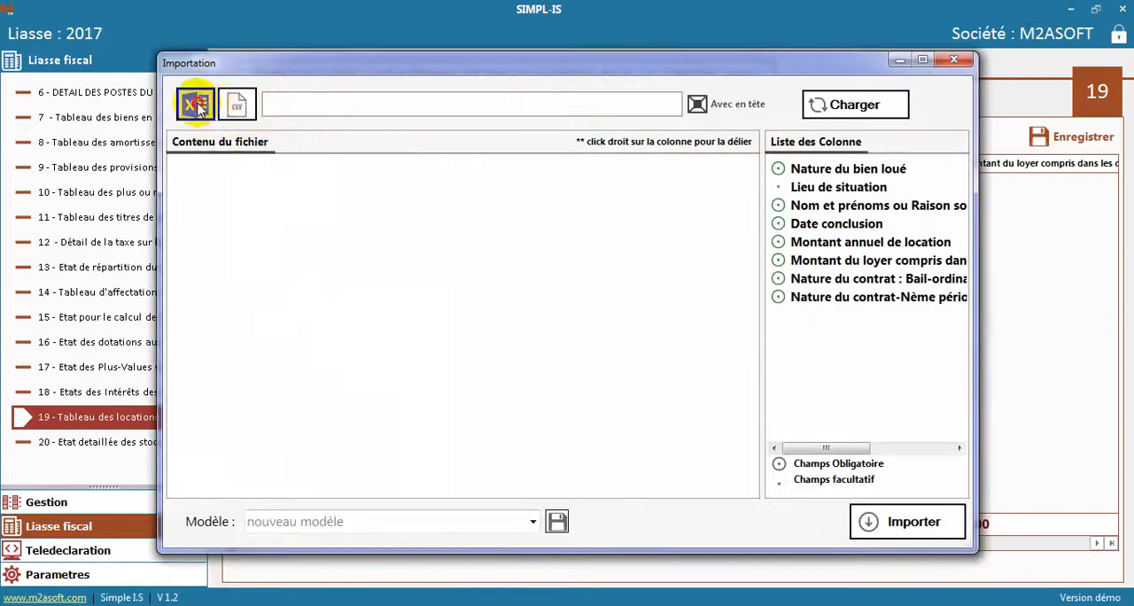
click(197, 106)
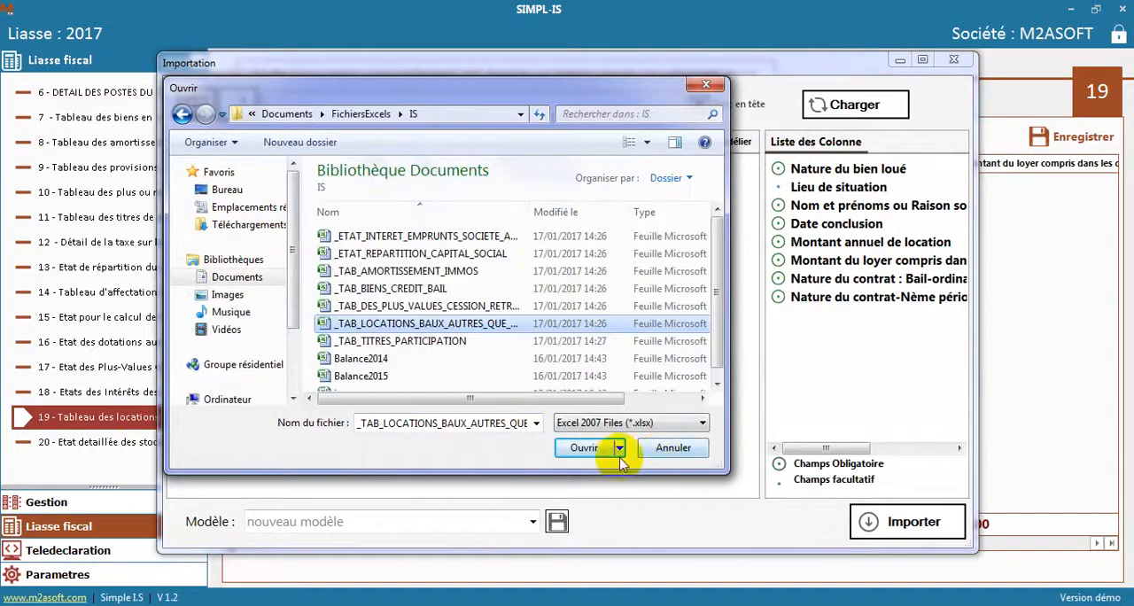
click(586, 448)
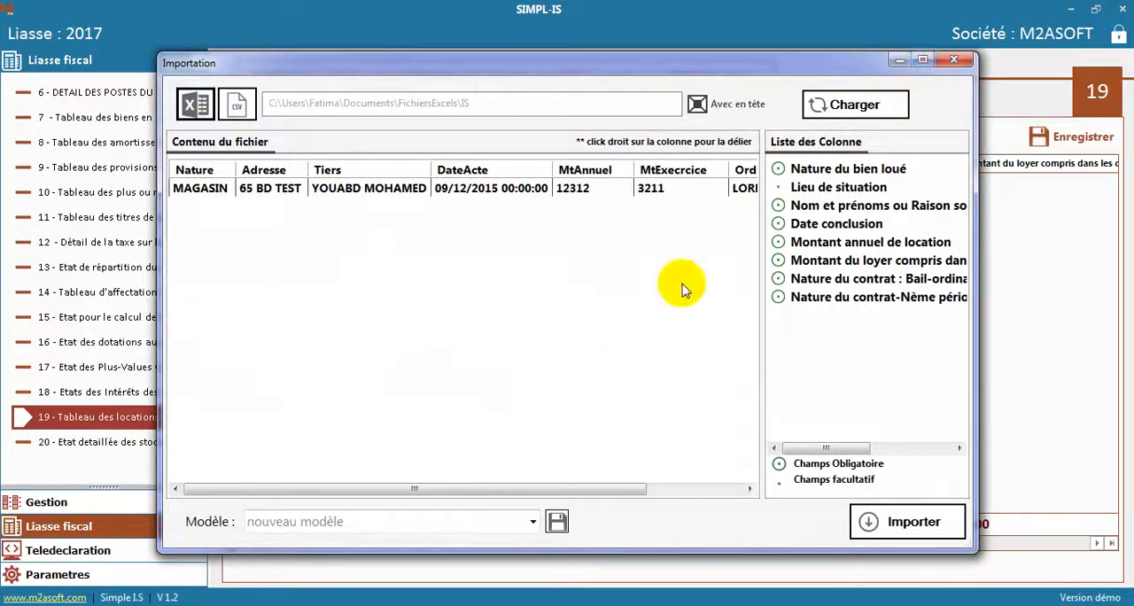
Link every file column to its matching table 19 field, keeping nouveau modèle as the template, and import the data
click(532, 522)
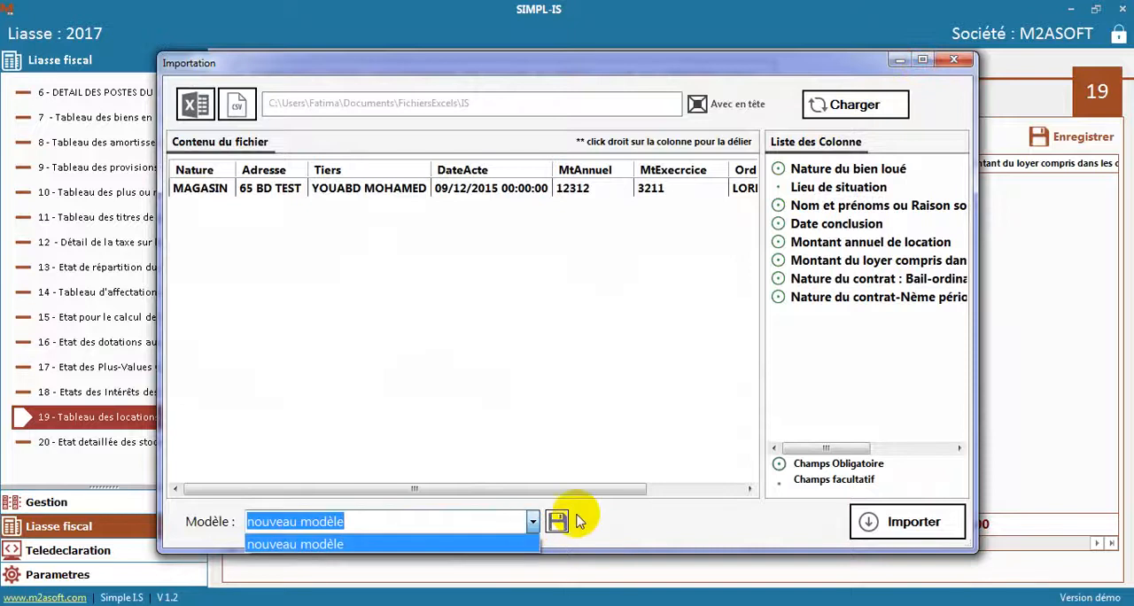
click(611, 517)
click(923, 59)
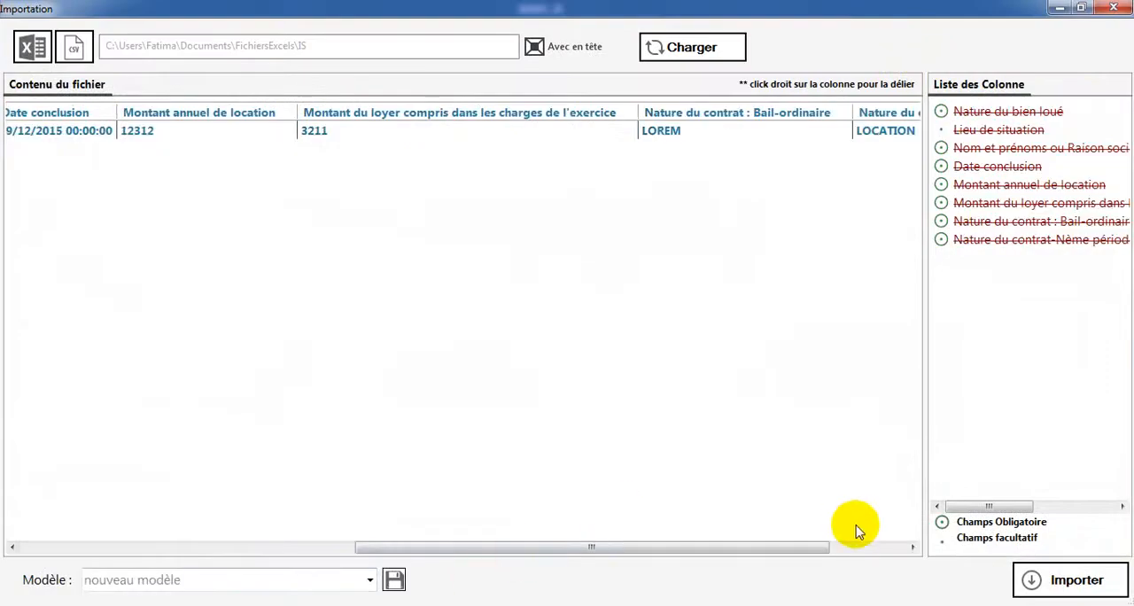
click(1068, 579)
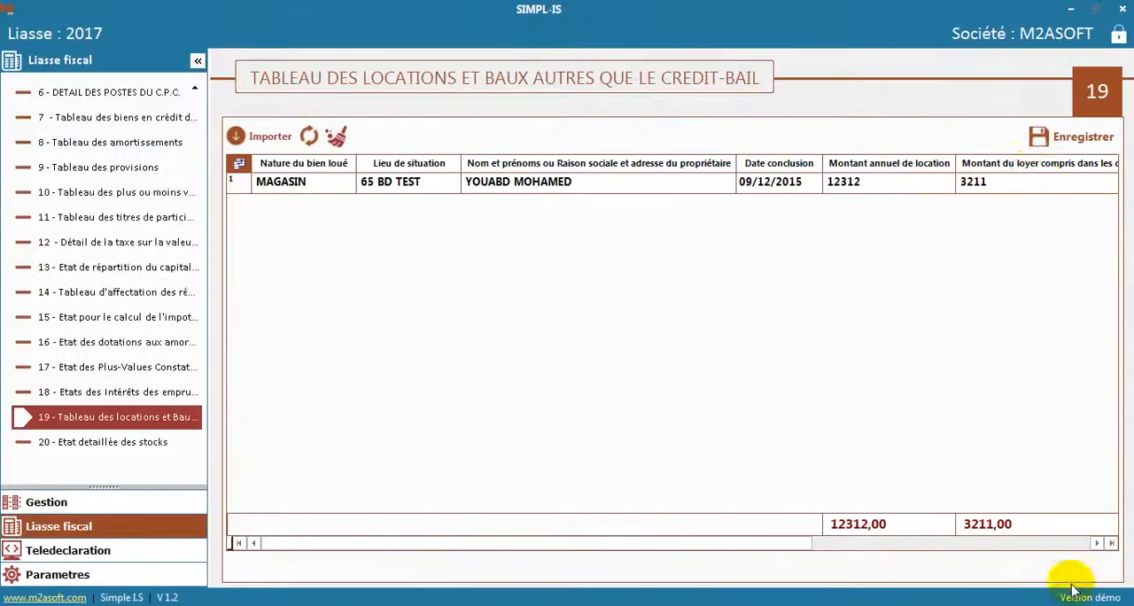
Save the imported rental data in table 19, agreeing to apply it, and clear the table's contents
click(1072, 136)
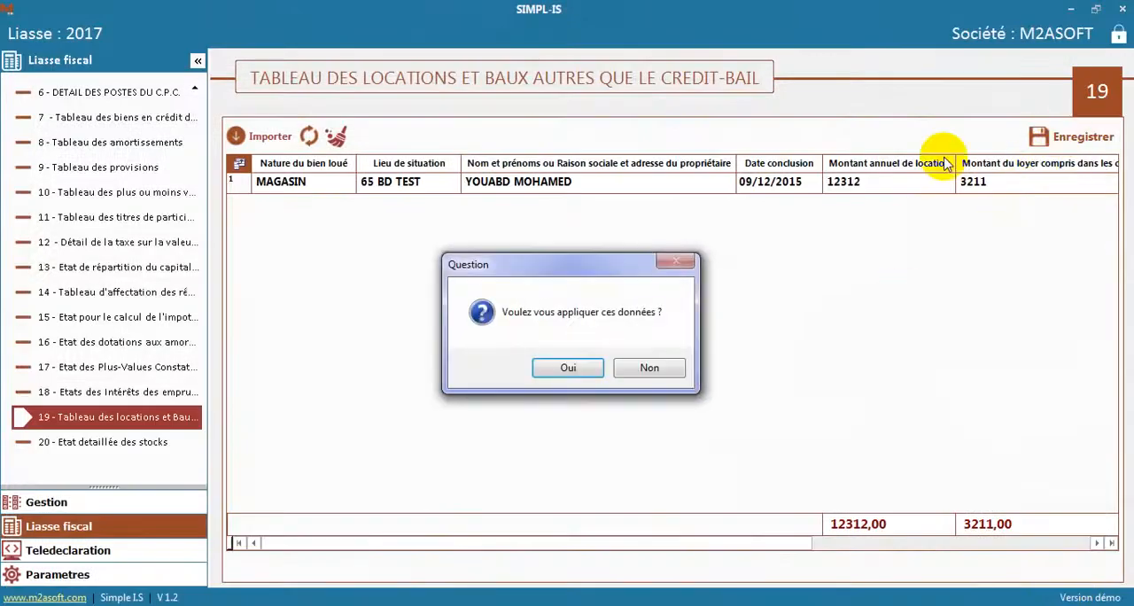
click(568, 368)
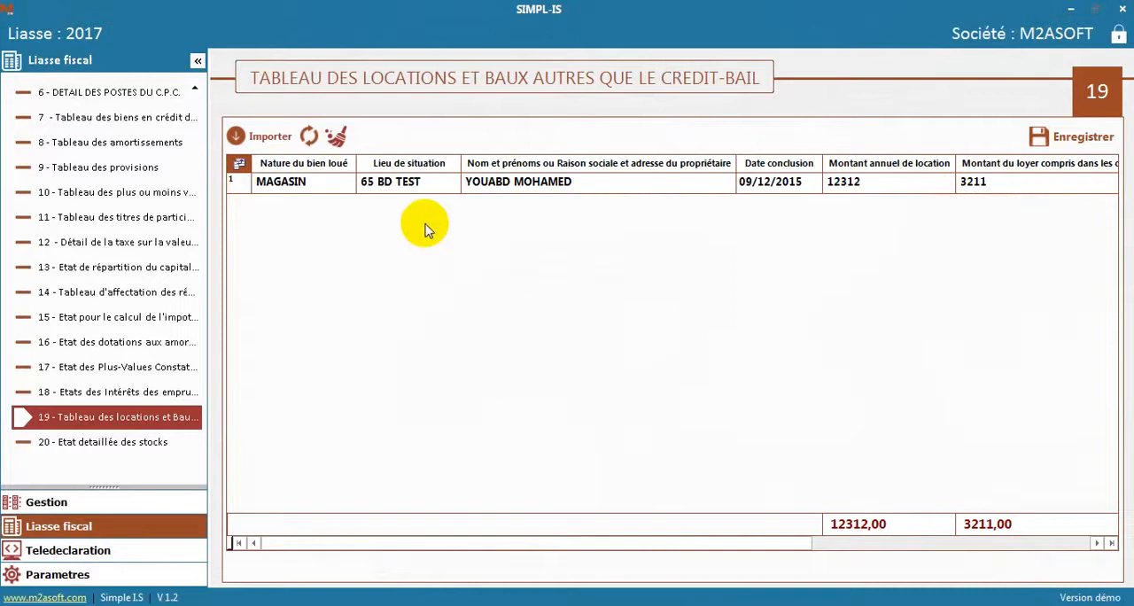
click(336, 135)
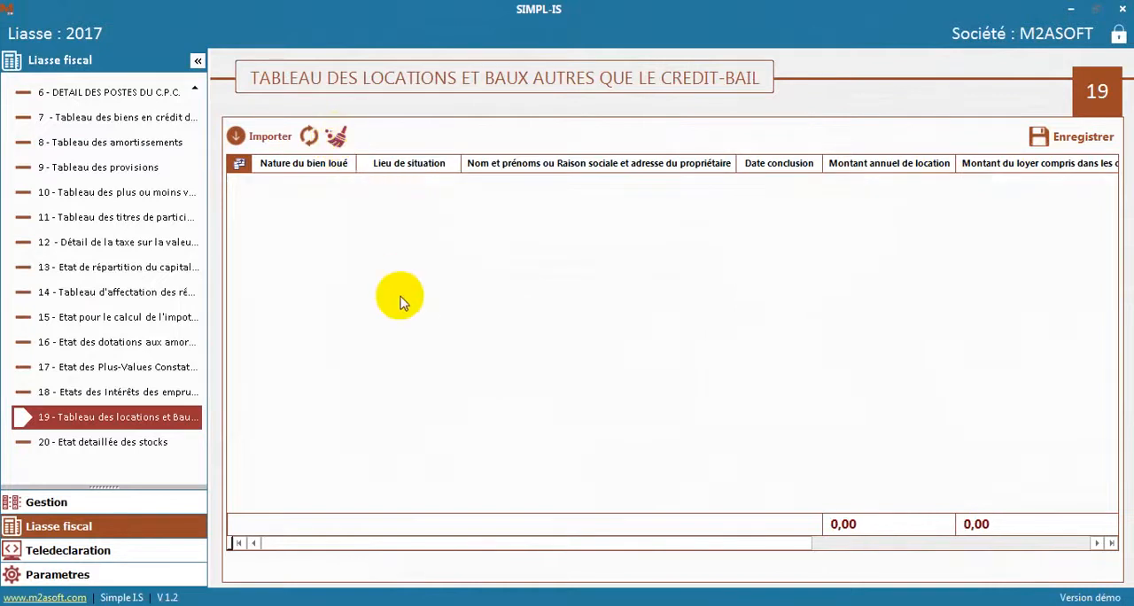
Open the Test de cohérence under Teledeclaration and examine the Valeurs, Ecart and Résultat of its checks
click(89, 548)
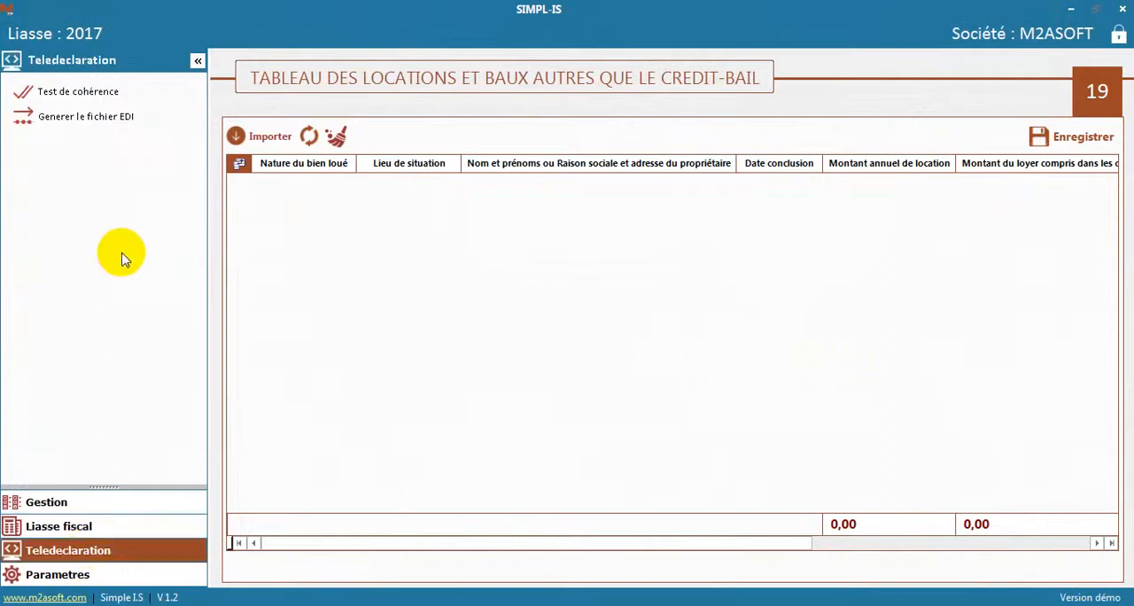
click(91, 100)
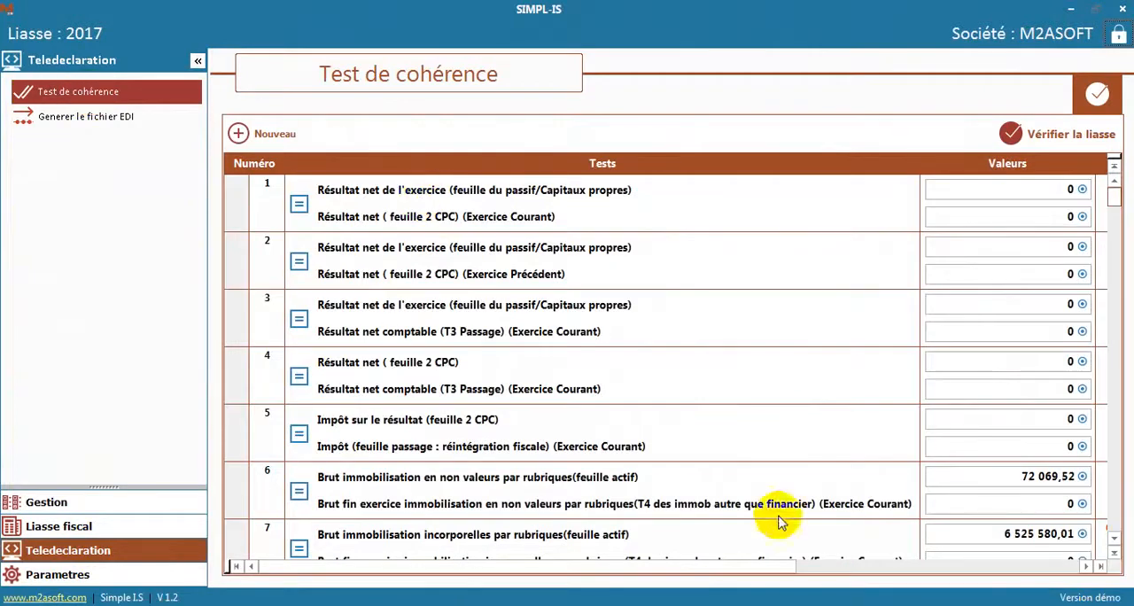
drag(746, 561, 994, 554)
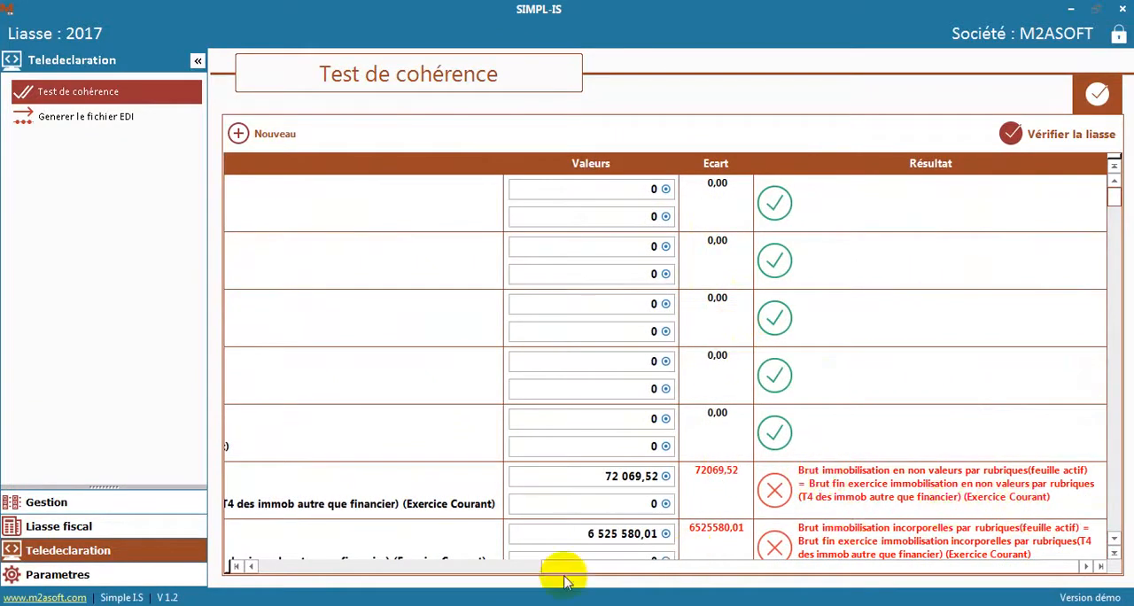
click(481, 568)
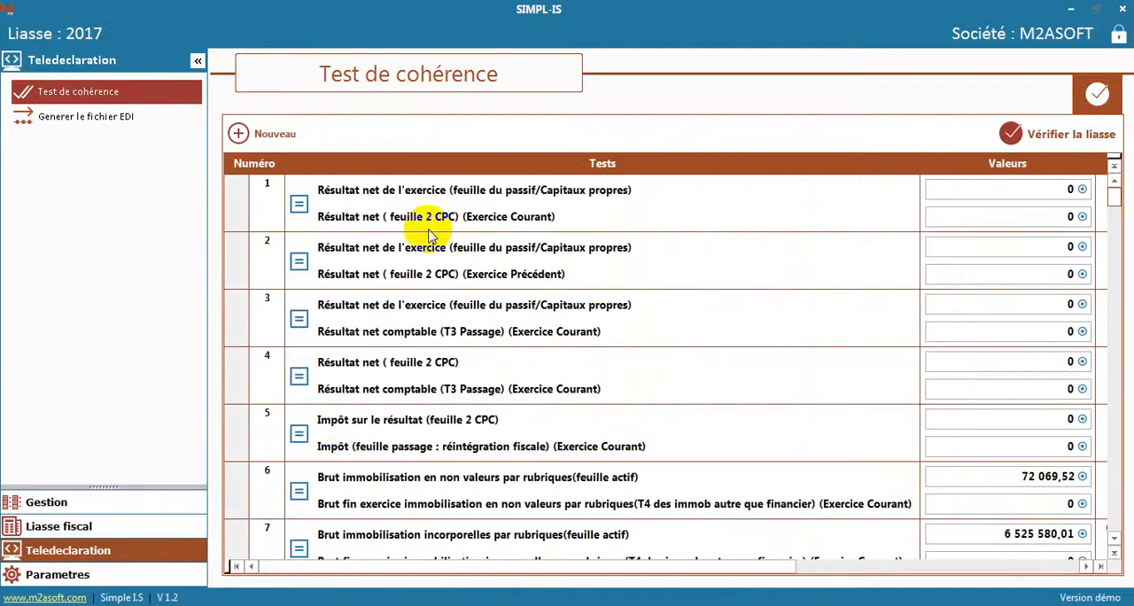
Generate the EDI file in C:\M2ASOFT\EDI, keeping the default destination folder
click(95, 121)
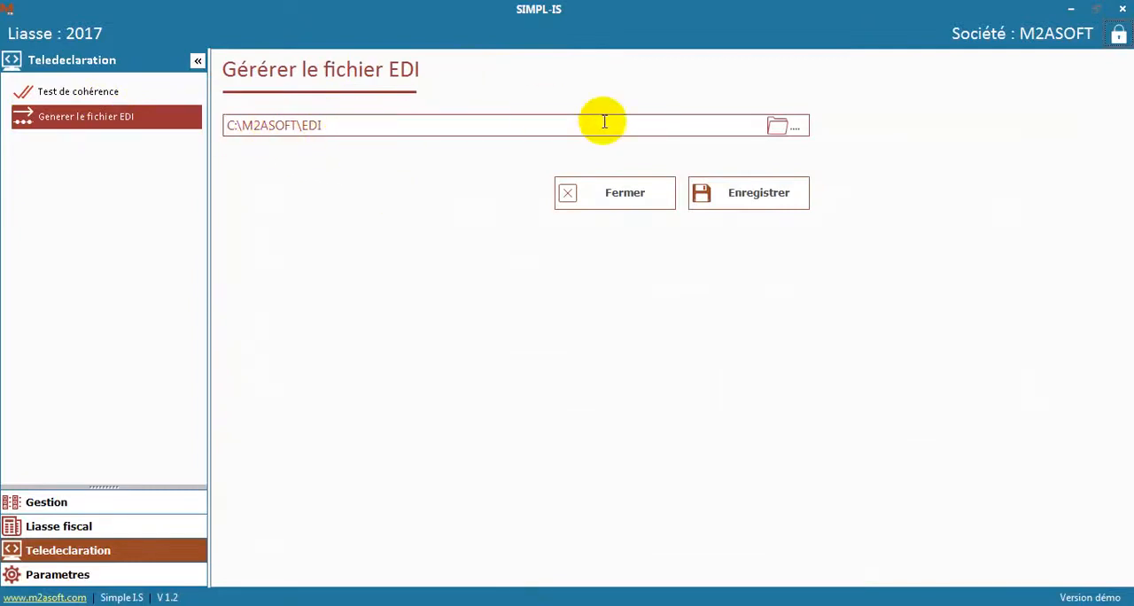
click(795, 130)
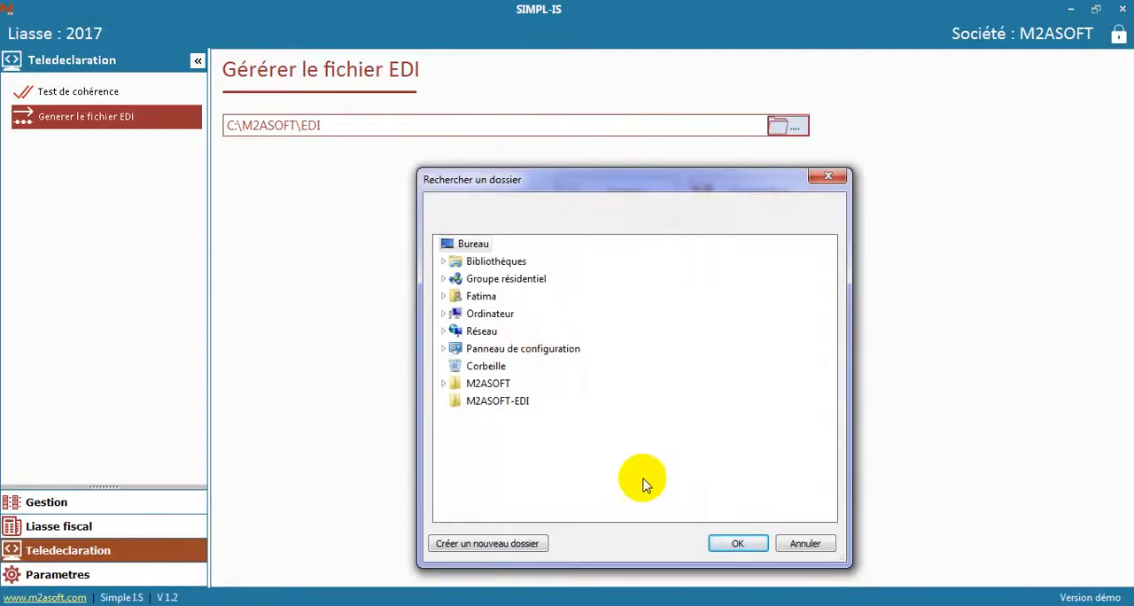
click(803, 542)
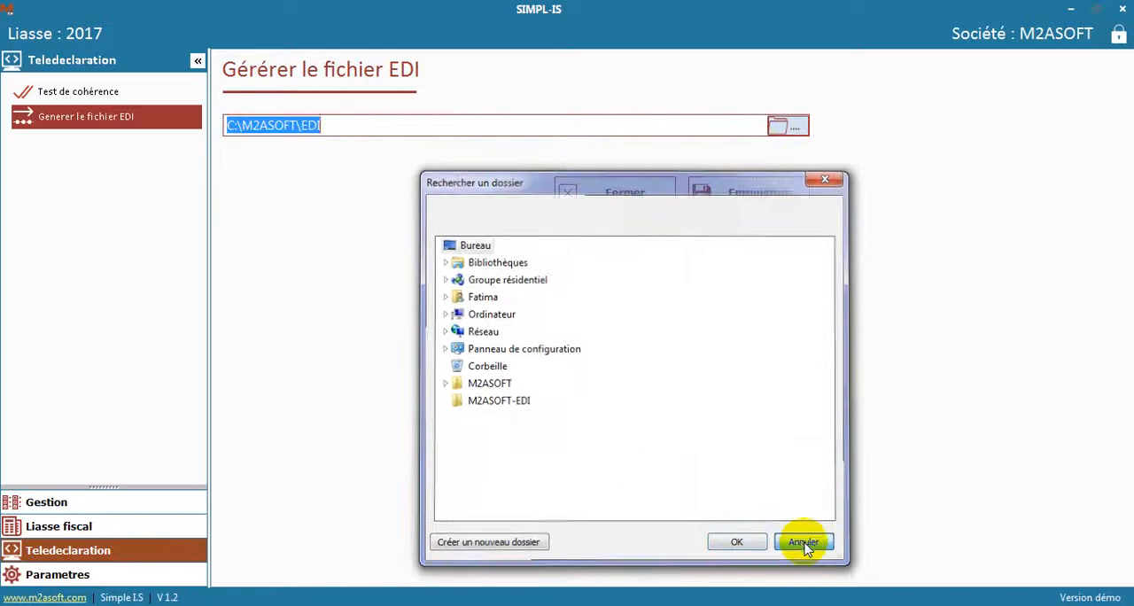
click(770, 204)
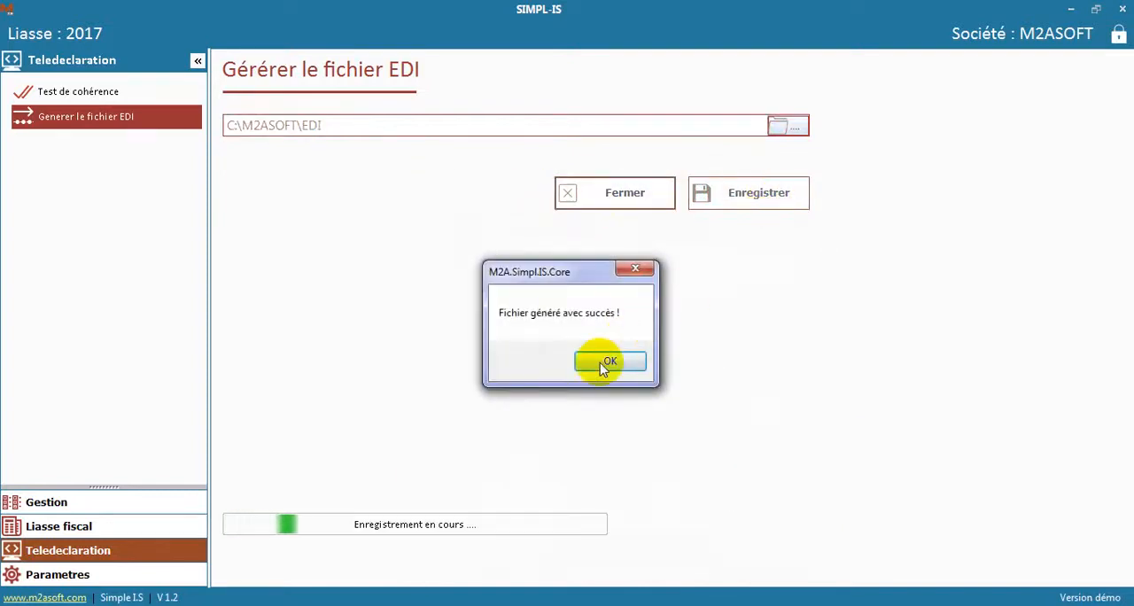
click(609, 361)
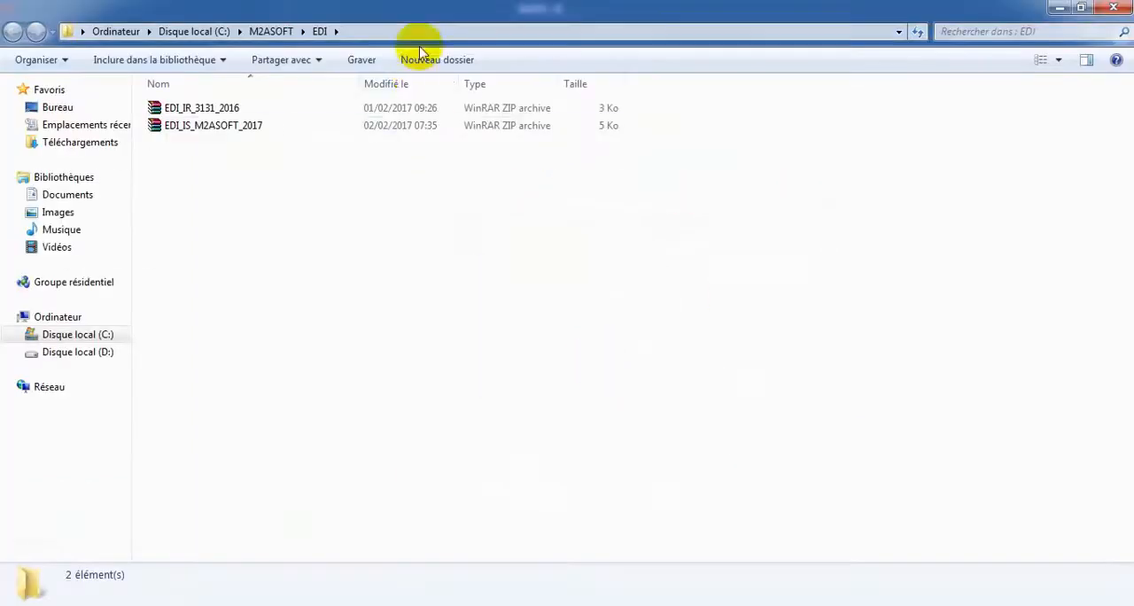
Examine the EDI_IS_M2ASOFT_2017 archive in the EDI folder with the files sorted by modification date, and close the folder window
drag(463, 9, 554, 101)
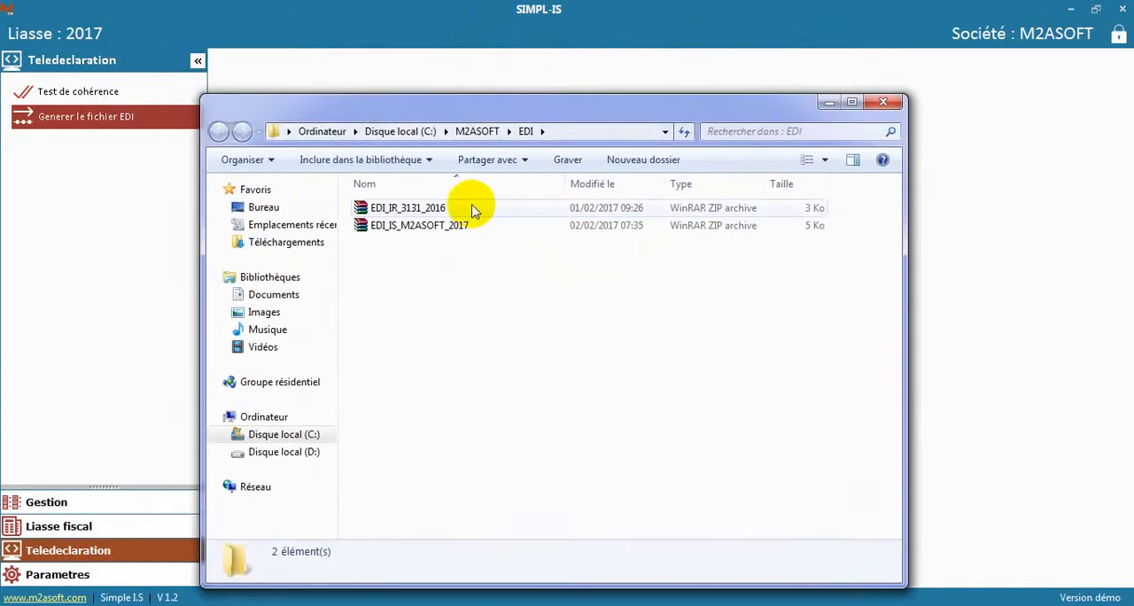
click(431, 223)
click(628, 184)
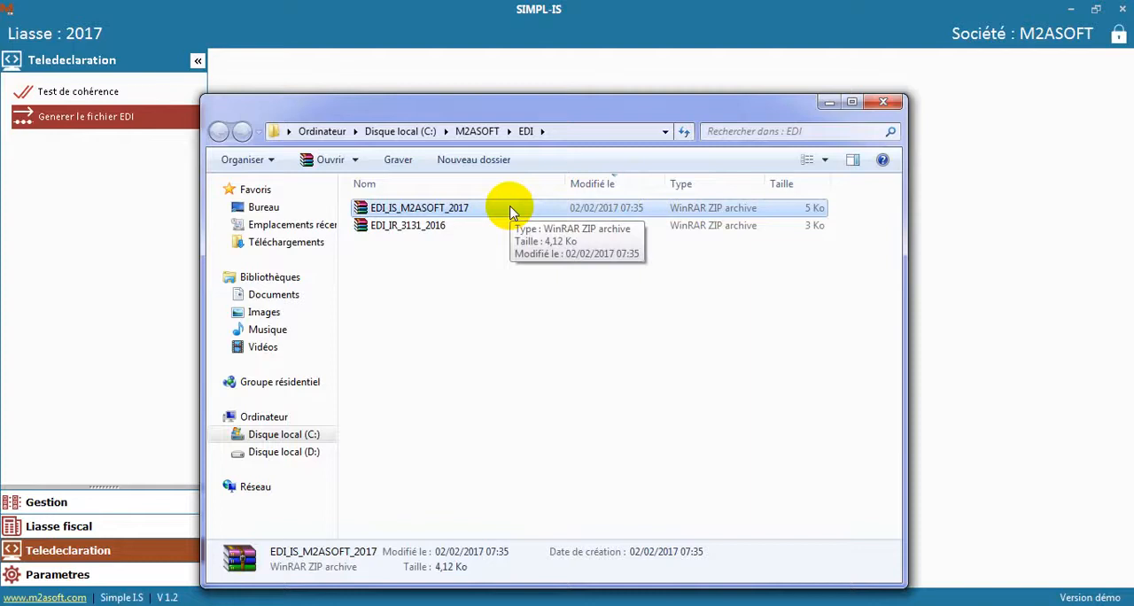
click(890, 107)
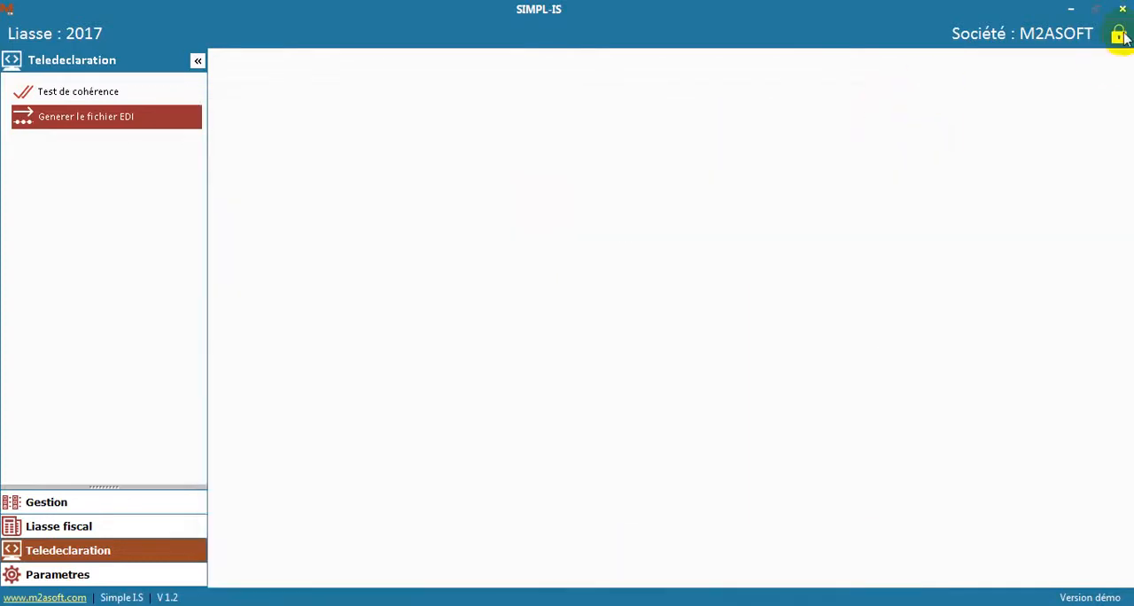
Switch to the M2asoft contact page in the web browser and view its map and contact details
click(1118, 36)
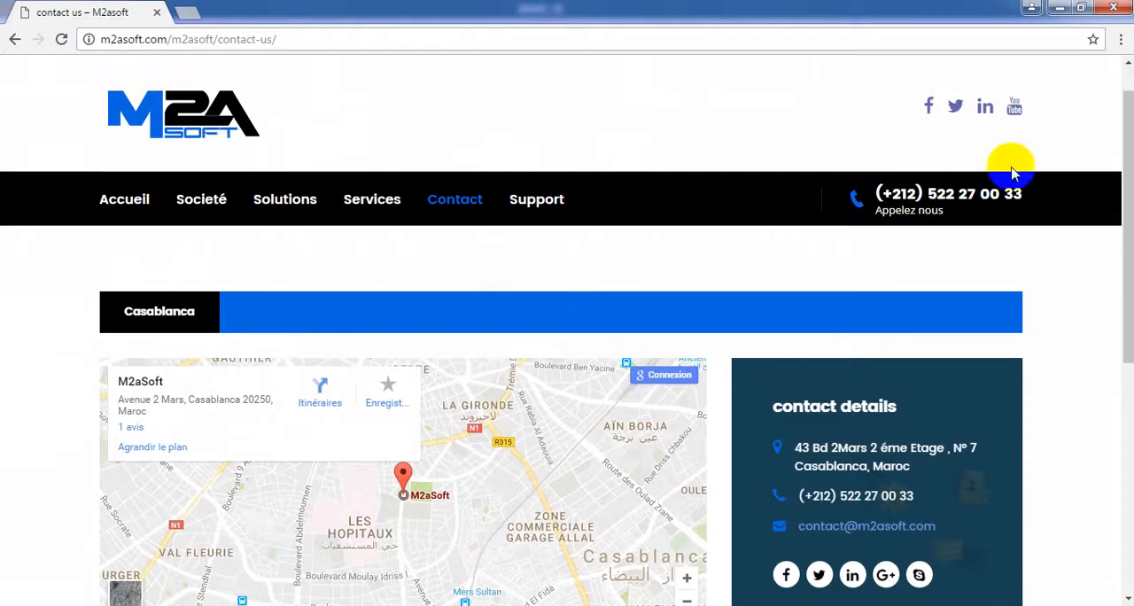
drag(1128, 155, 1123, 204)
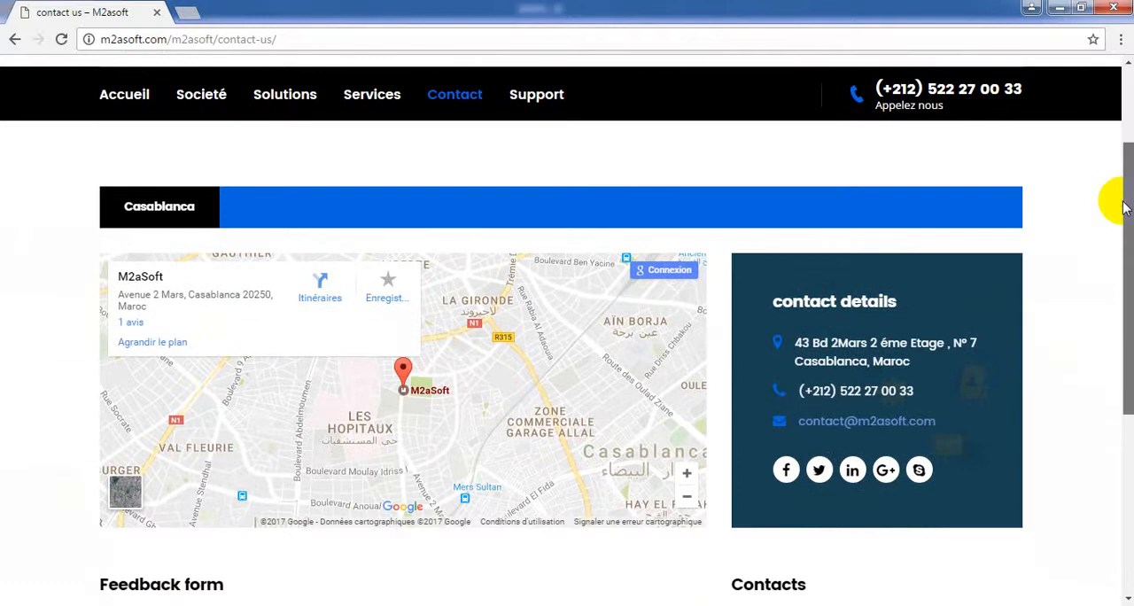